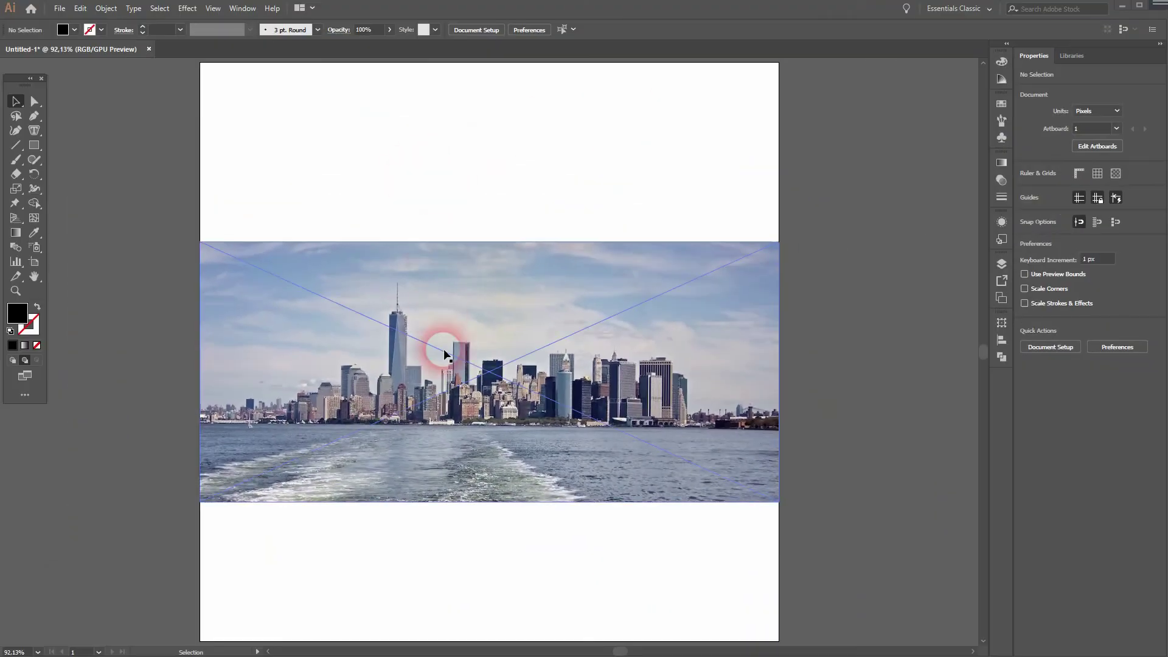
Step: Select the skyline photo and resize it back to the artboard width
click(646, 323)
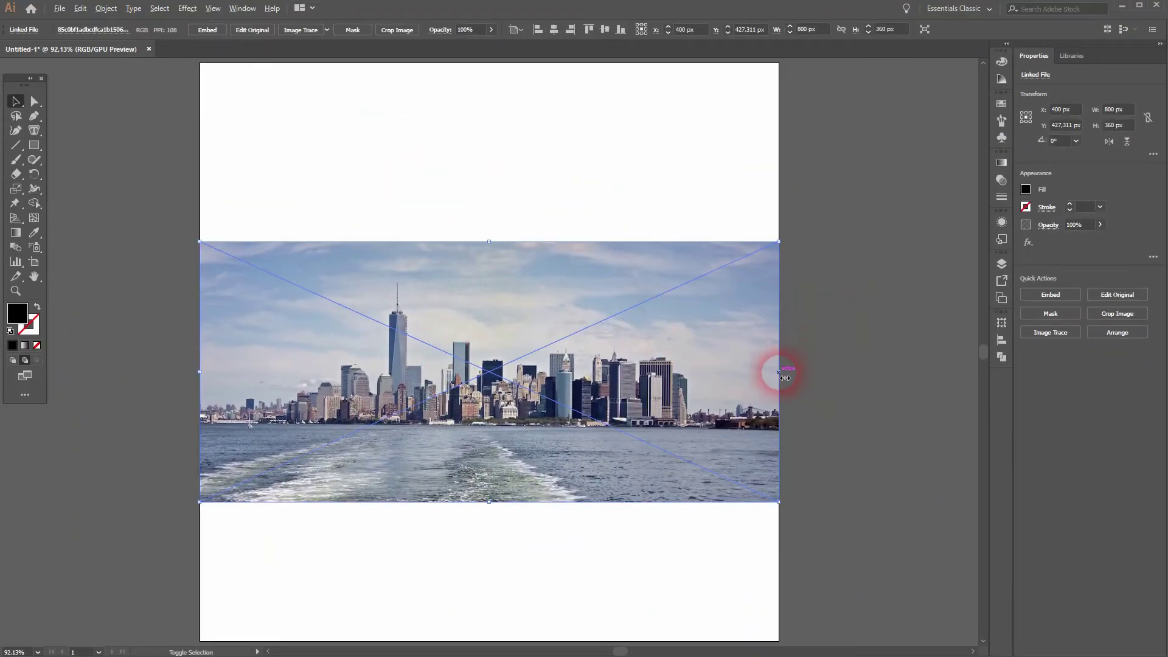
drag(785, 377, 831, 372)
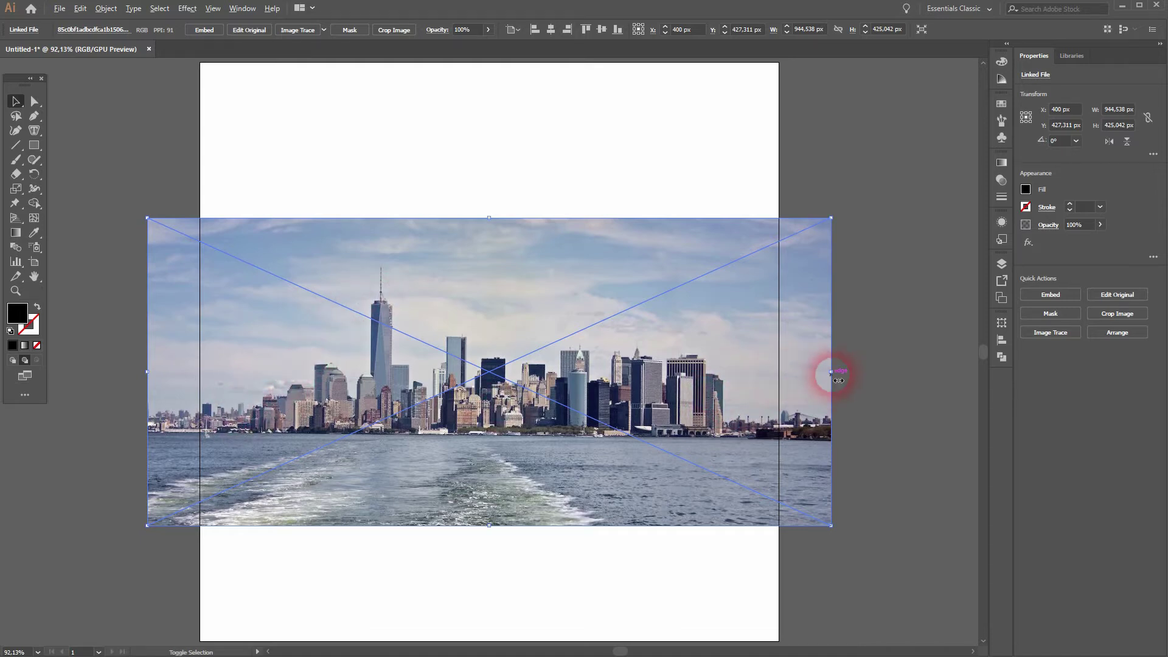
drag(834, 376, 789, 381)
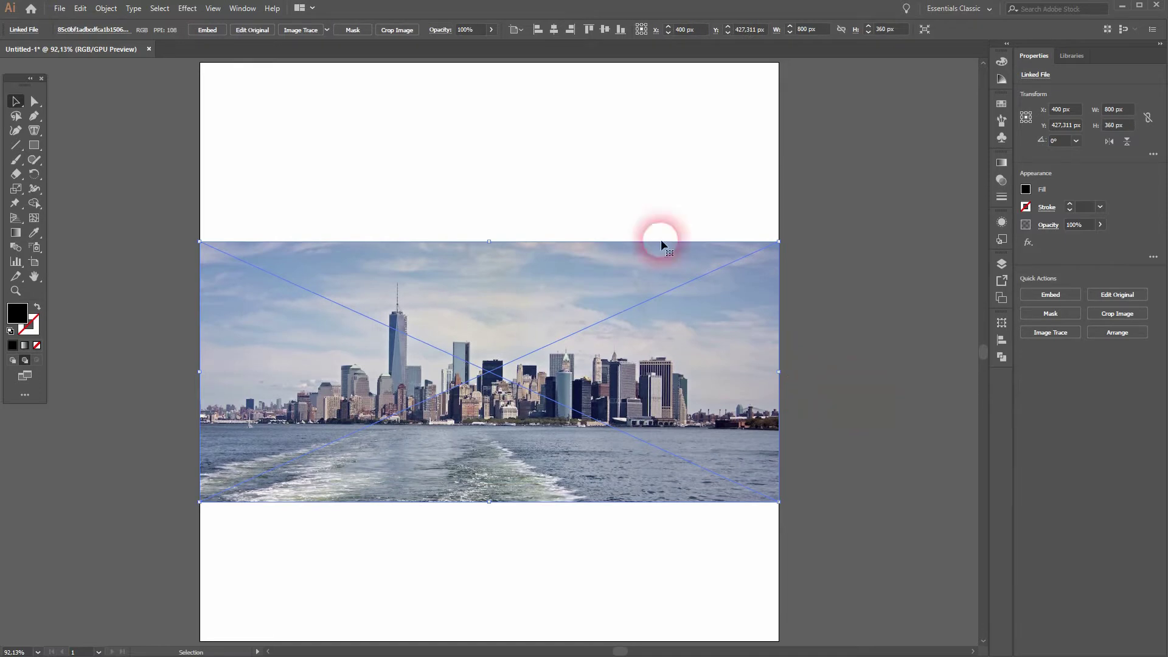
Step: Image-trace the skyline photo with the Low Fidelity Photo preset
click(213, 8)
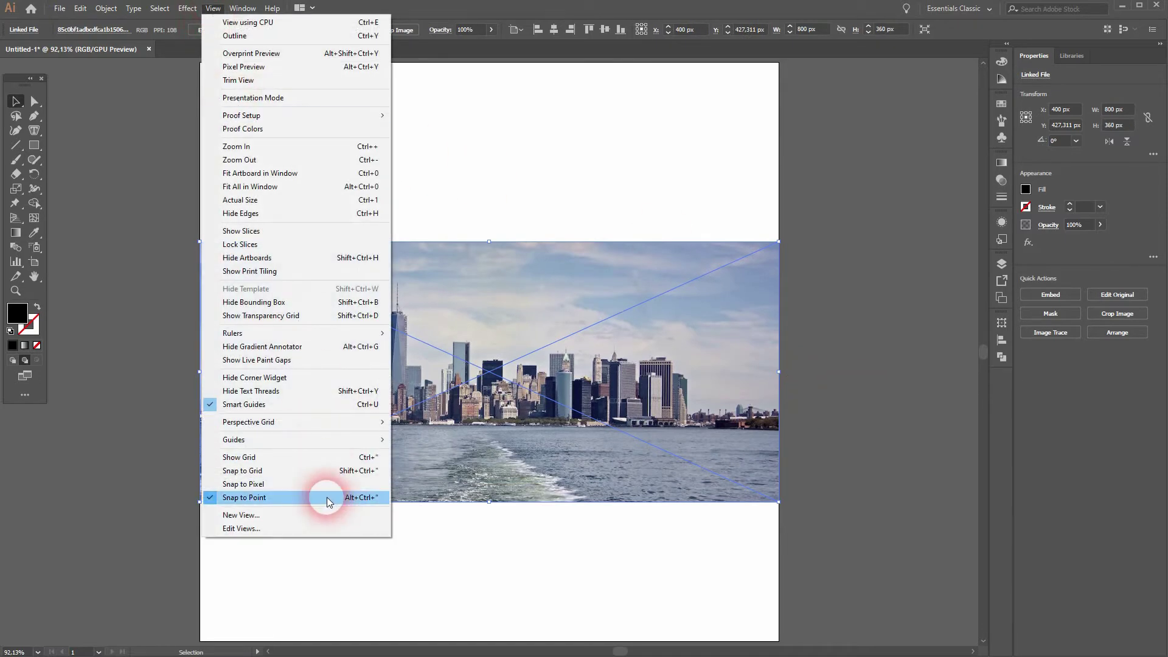
click(242, 8)
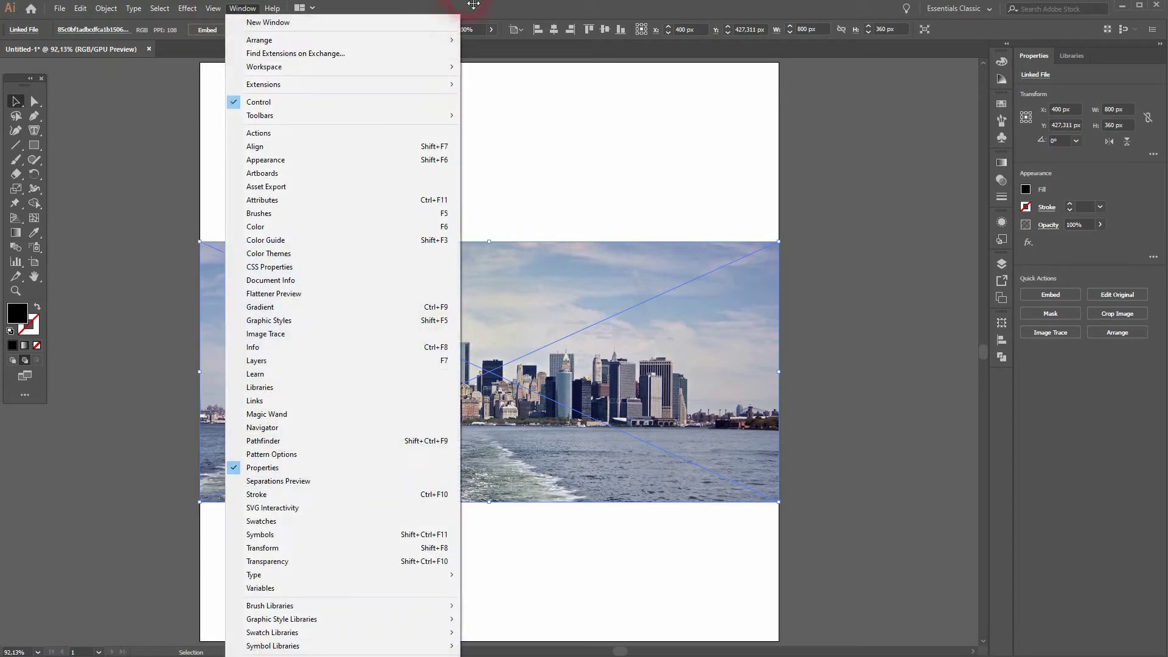
click(480, 15)
click(328, 29)
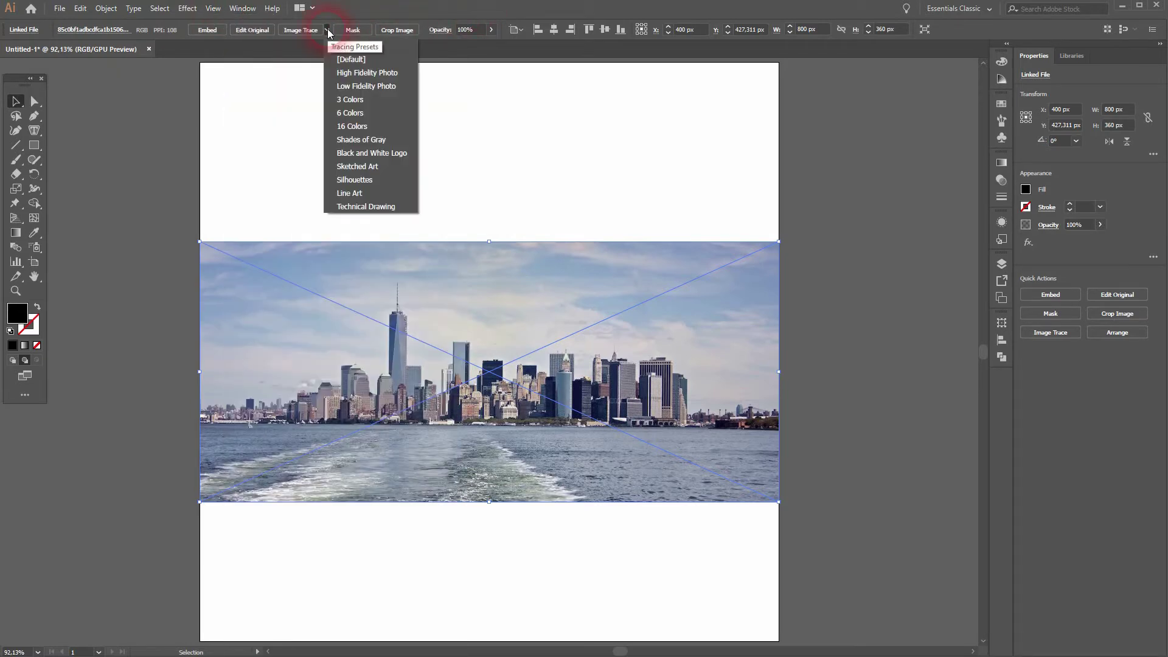
click(392, 86)
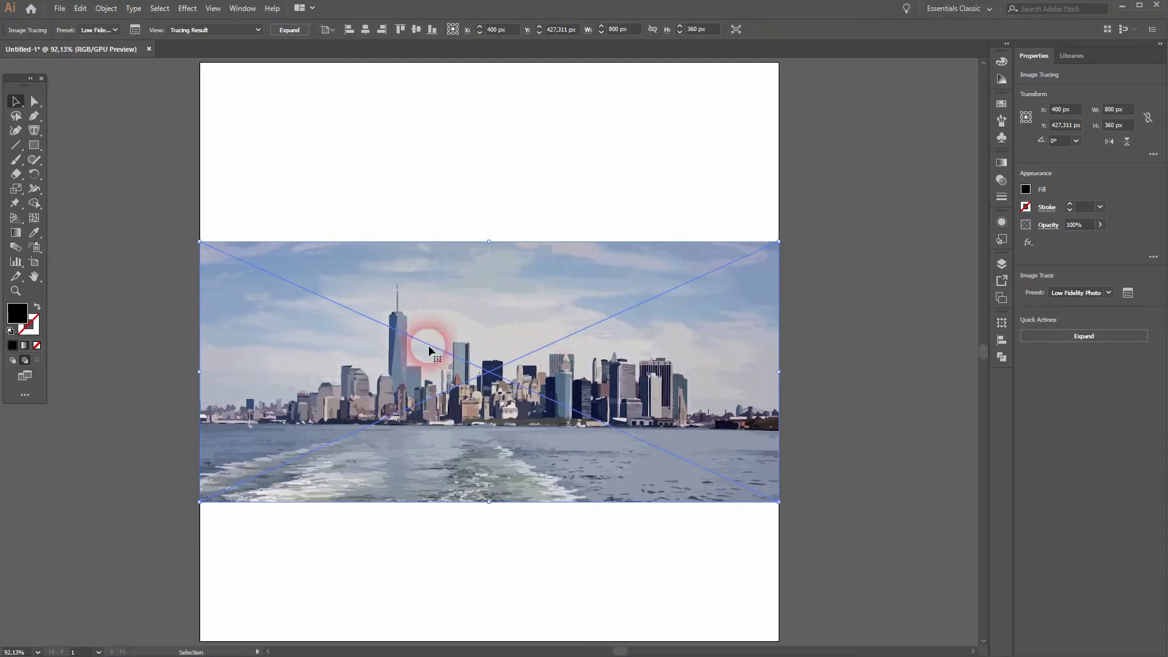
Step: Expand the trace into editable vector paths with Object > Expand, then deselect
click(97, 15)
click(169, 149)
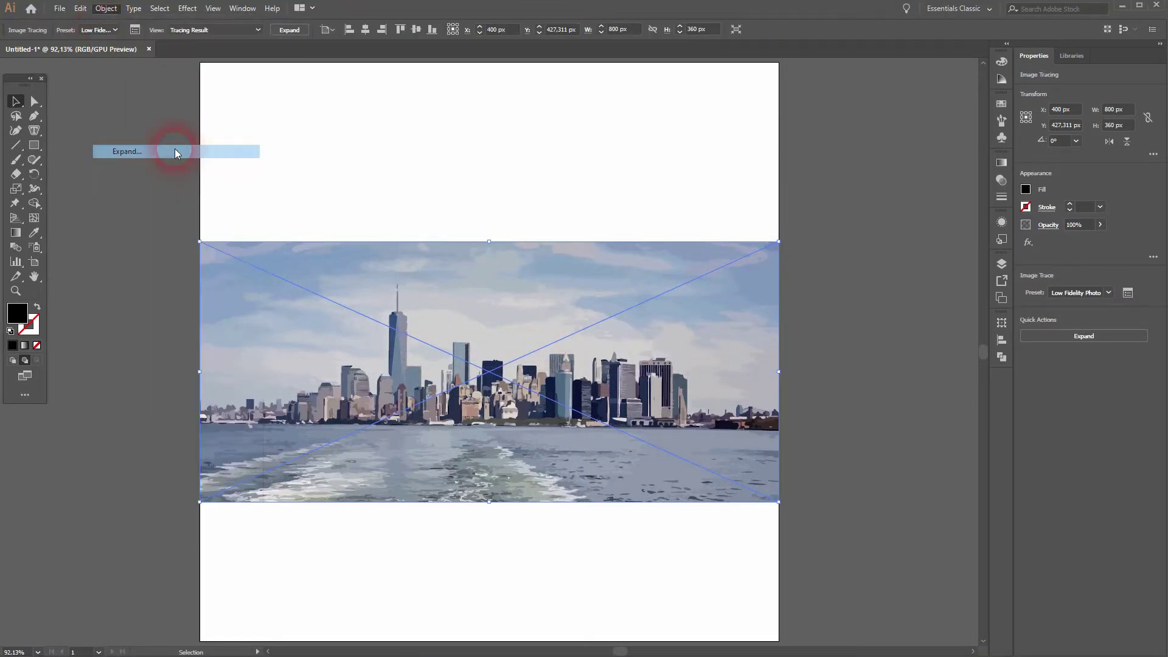
click(882, 353)
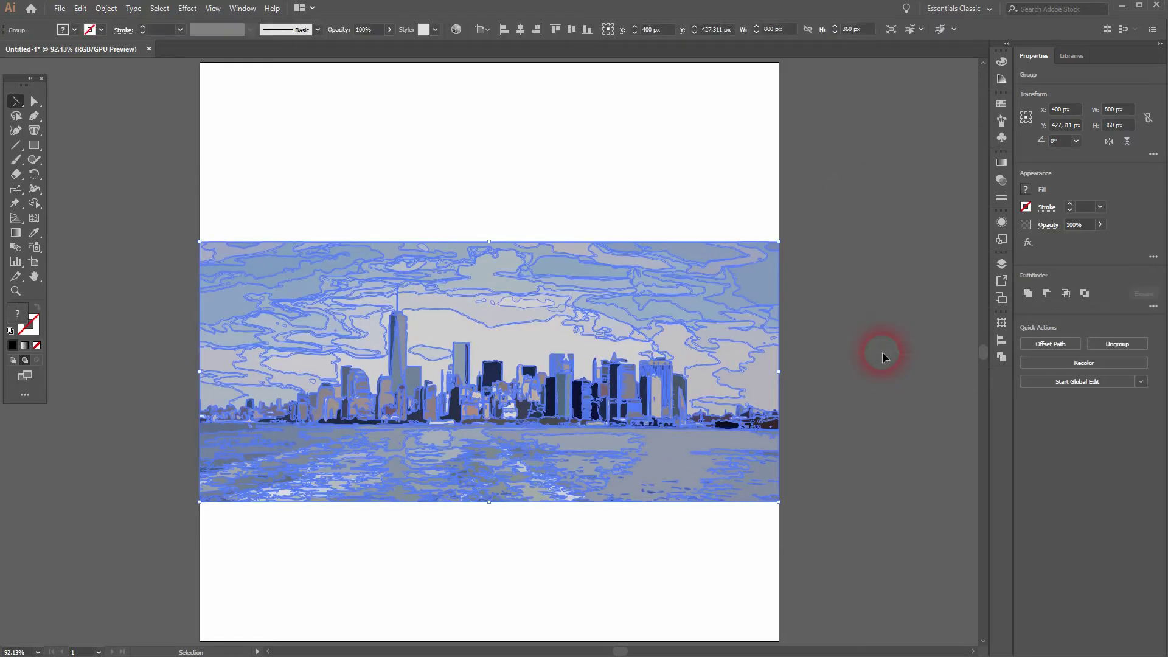
click(578, 159)
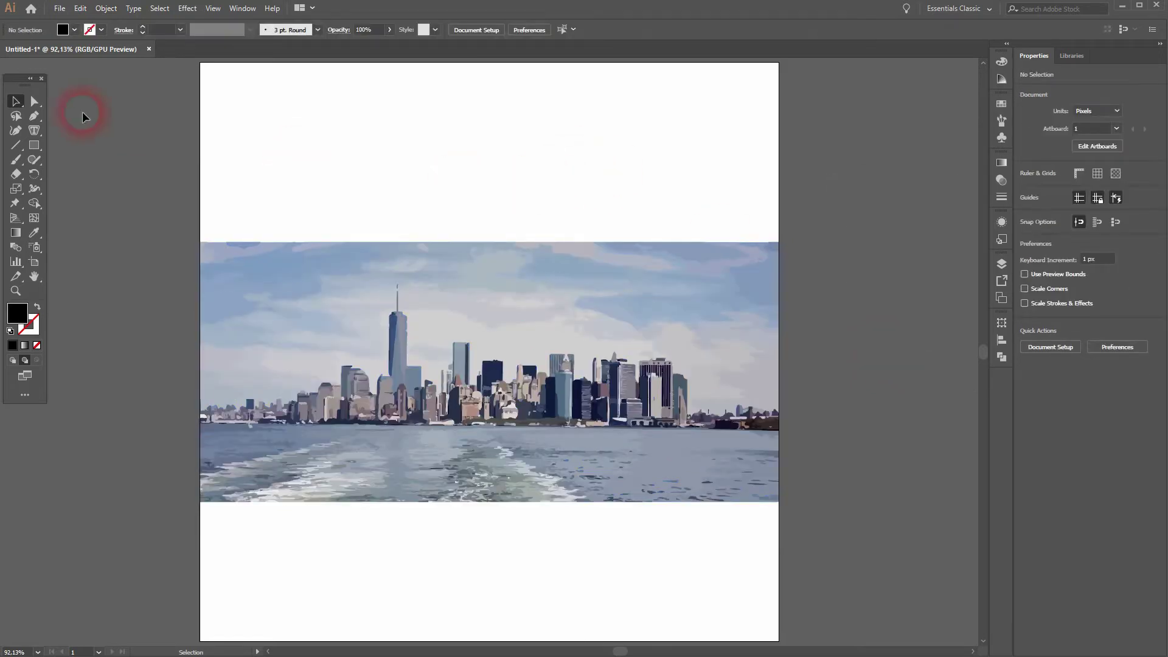
Step: With Direct Selection, delete the cloud shapes in the sky, including the right-hand clouds
click(35, 101)
click(383, 189)
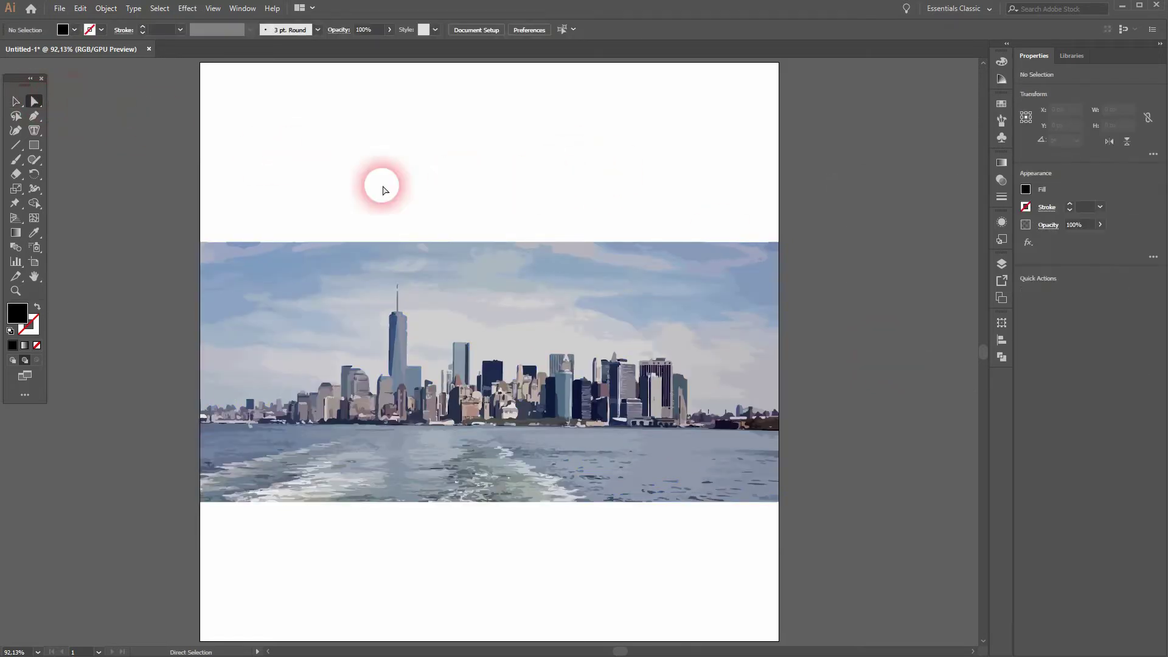
drag(456, 206, 789, 357)
key(Delete)
key(Delete)
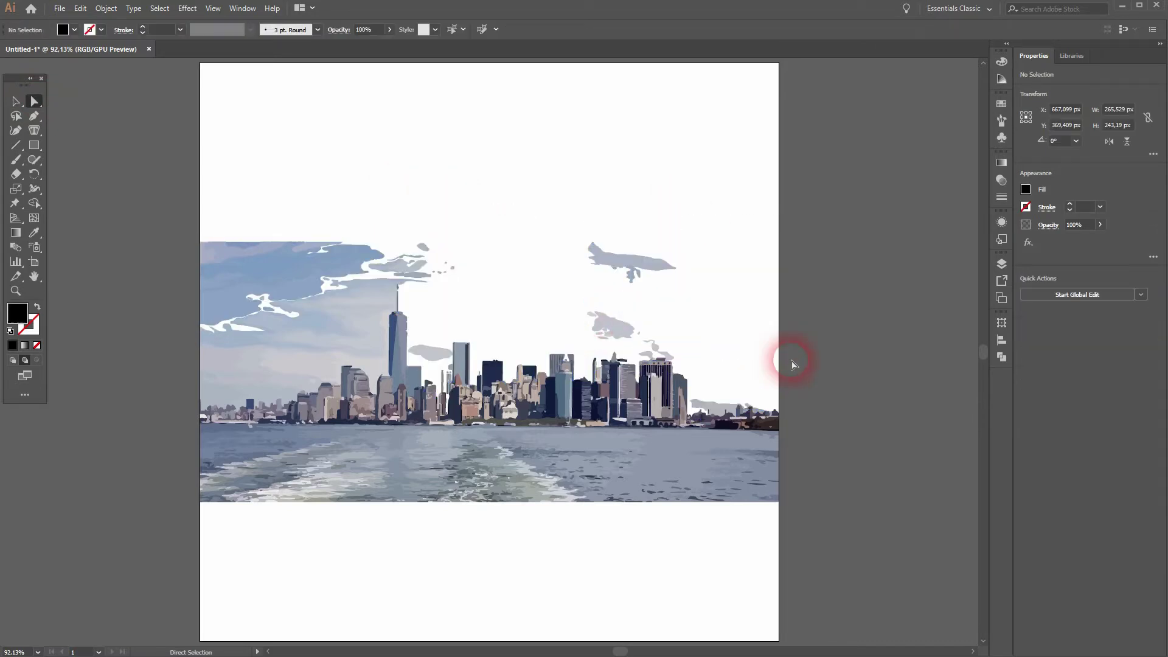
drag(547, 221, 693, 332)
Step: Delete the water shapes and leftover pieces below the skyline
key(Delete)
drag(195, 524, 821, 454)
key(Delete)
drag(162, 469, 316, 483)
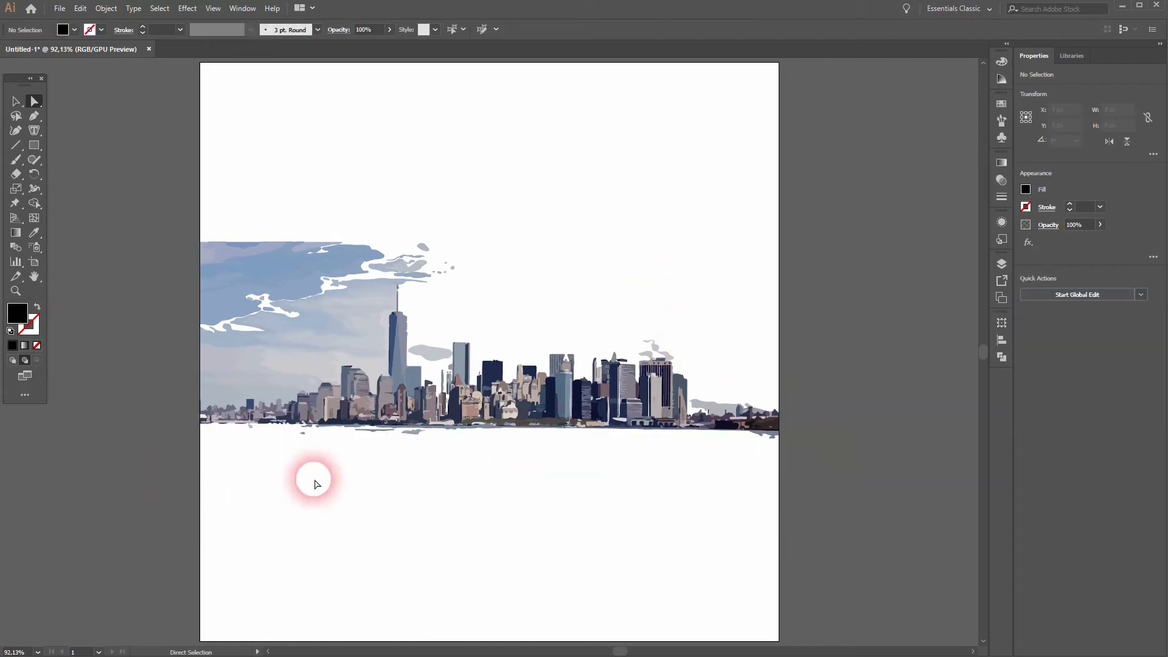
scroll(316, 483, up, 2)
drag(466, 424, 593, 412)
Step: Delete the shoreline strips on the left and at the right end of the skyline
key(Delete)
drag(356, 425, 373, 404)
key(Delete)
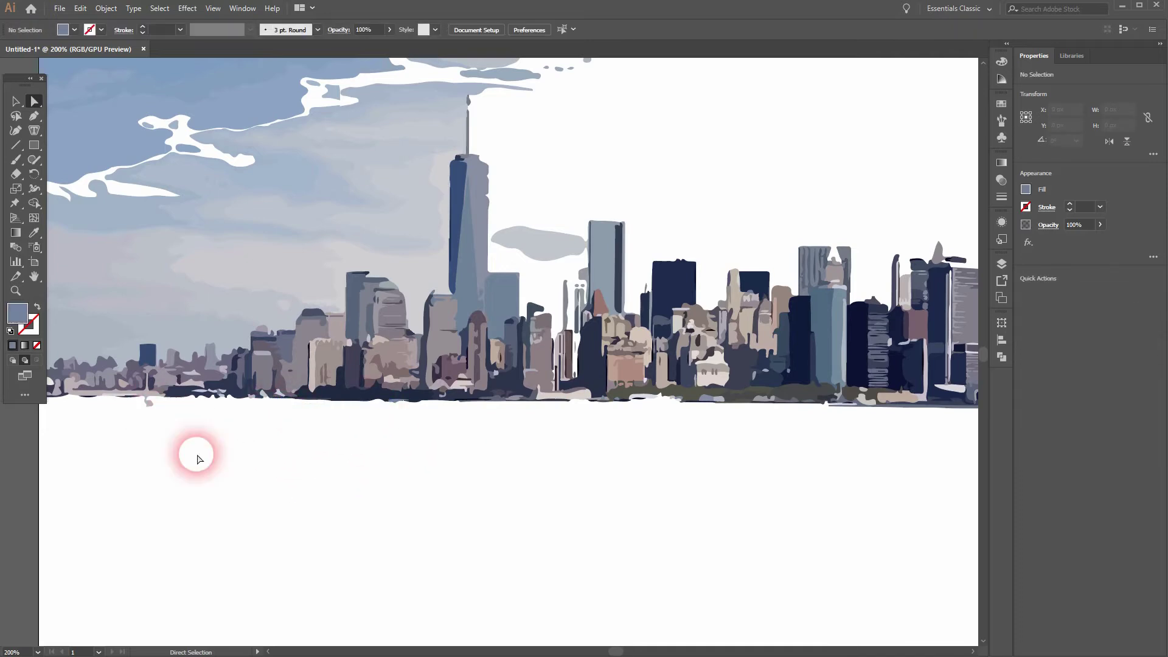
scroll(495, 501, down, 2)
scroll(848, 438, up, 2)
drag(761, 420, 881, 443)
key(Delete)
scroll(635, 516, down, 2)
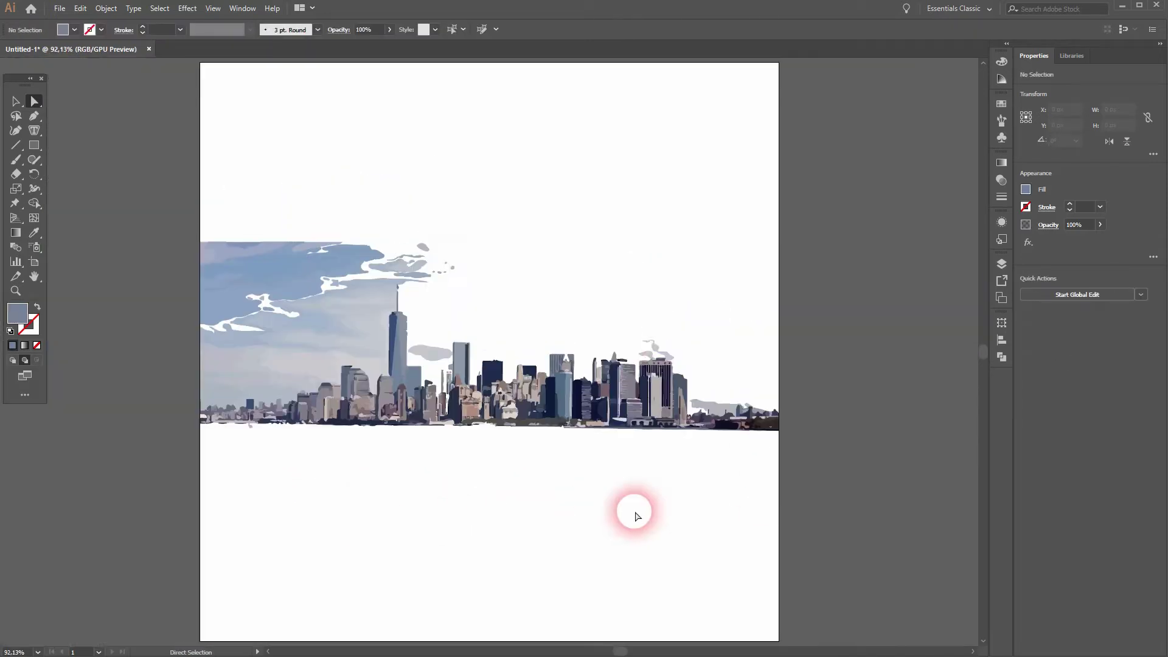
scroll(643, 321, up, 2)
Step: Delete the grey cloud shape and a small shoreline piece
click(650, 372)
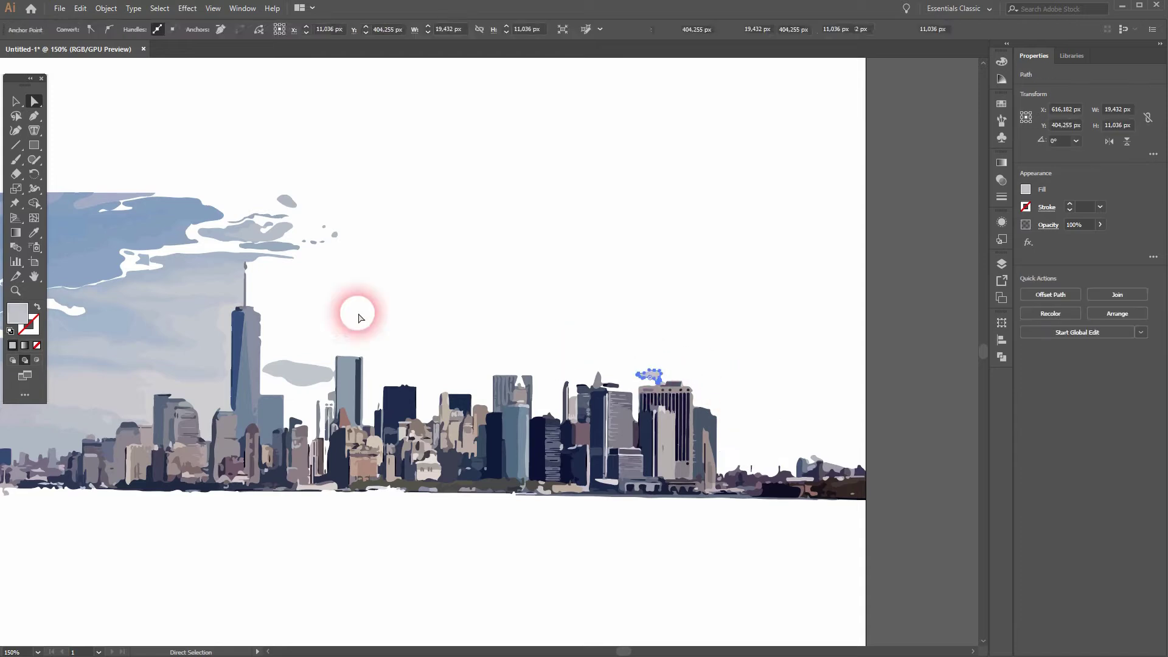
click(300, 370)
key(Delete)
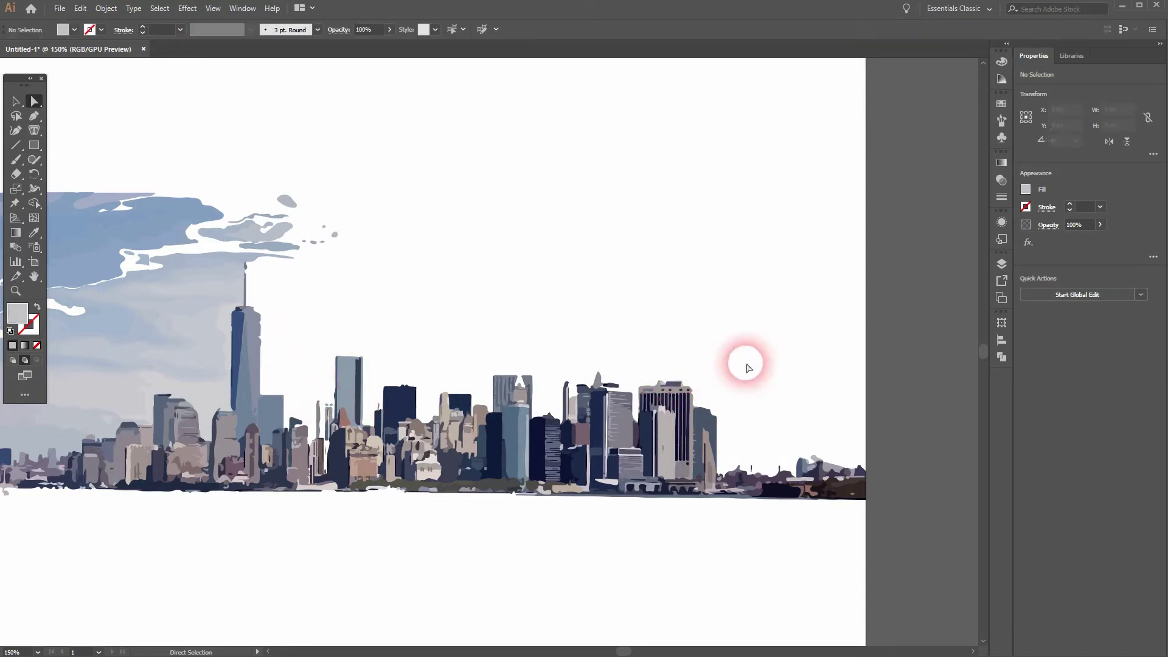
click(829, 458)
key(Delete)
Step: Delete the blue cloud, a small stray shape, and the grey cloud and smoke shapes
key(space)
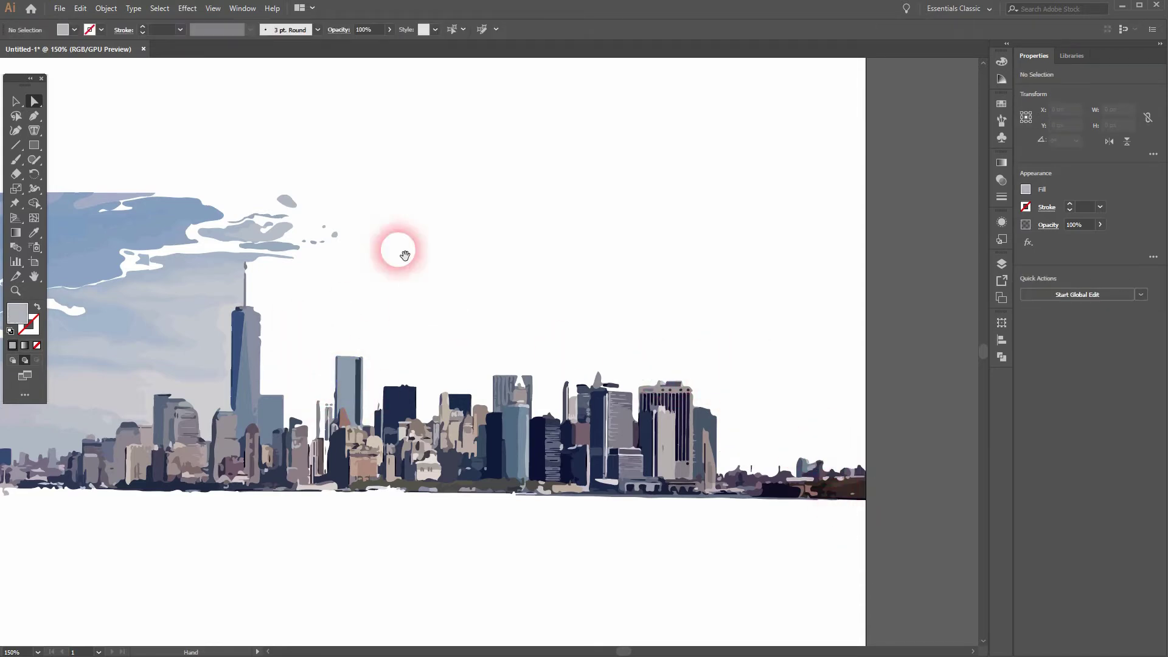
drag(405, 254, 695, 312)
click(377, 285)
key(Delete)
click(629, 282)
key(Delete)
drag(349, 306, 474, 445)
key(Delete)
Step: Delete the hill shape at the left and a small leftover blob
click(254, 494)
key(Delete)
click(401, 482)
key(Delete)
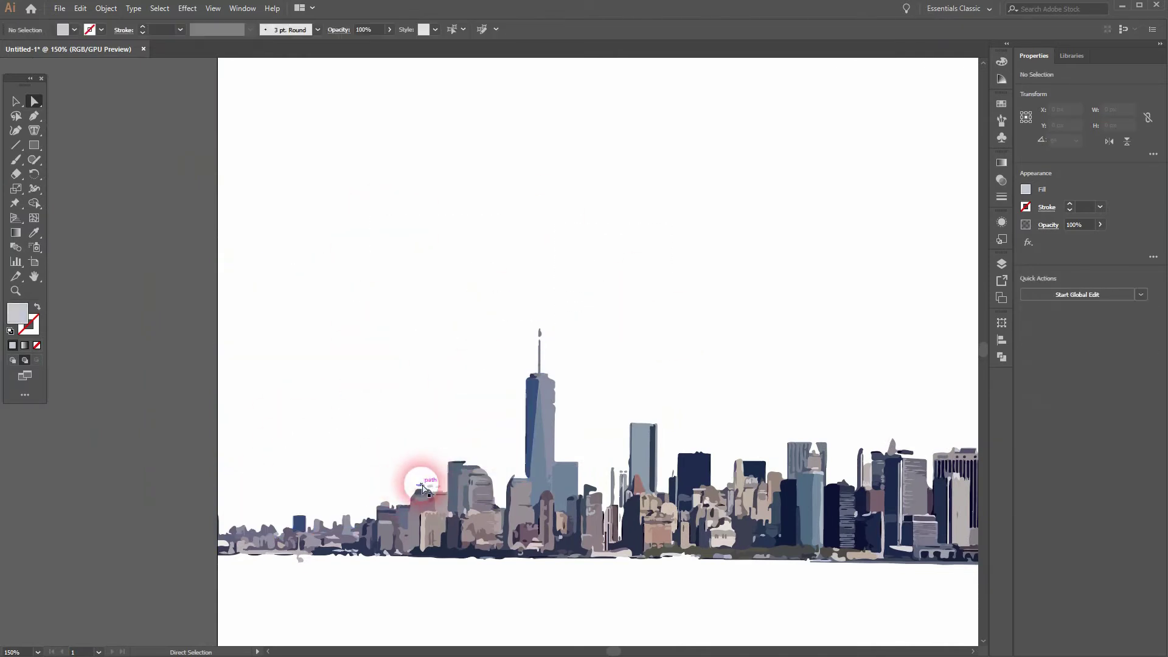
scroll(422, 486, up, 4)
key(ctrl+0)
Step: Remove the remaining stray bits at the antenna tip and on the skyline
scroll(391, 266, up, 3)
drag(402, 298, 430, 336)
key(ctrl+0)
scroll(709, 411, up, 4)
drag(683, 437, 707, 457)
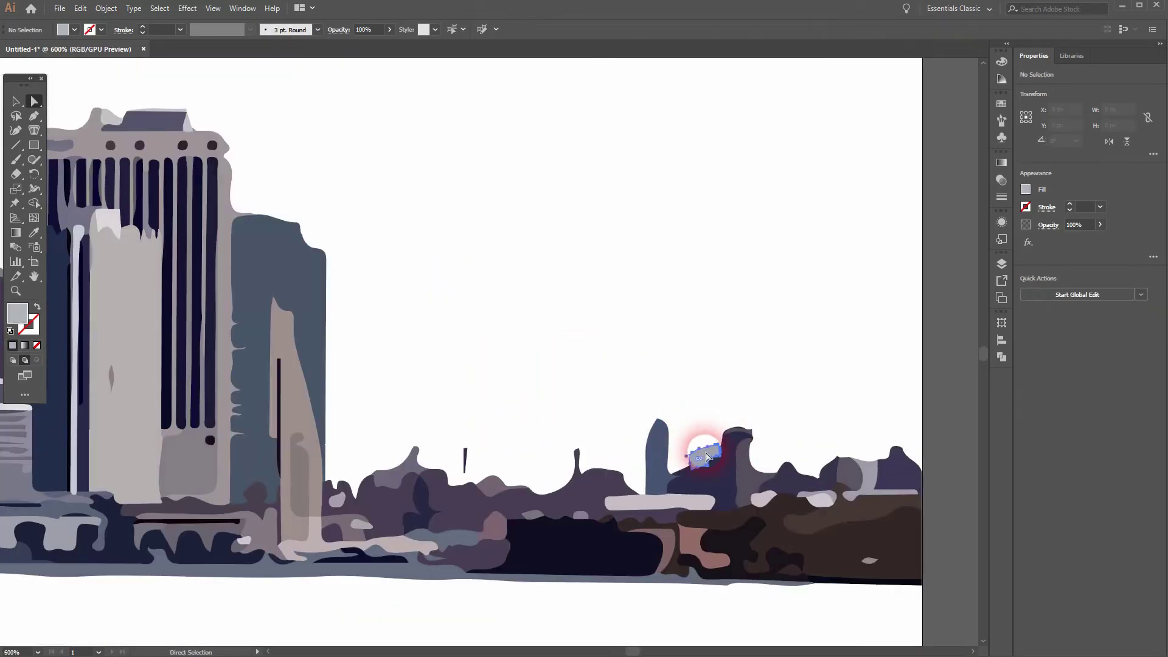
key(Delete)
key(ctrl+0)
scroll(709, 417, up, 3)
key(ctrl+0)
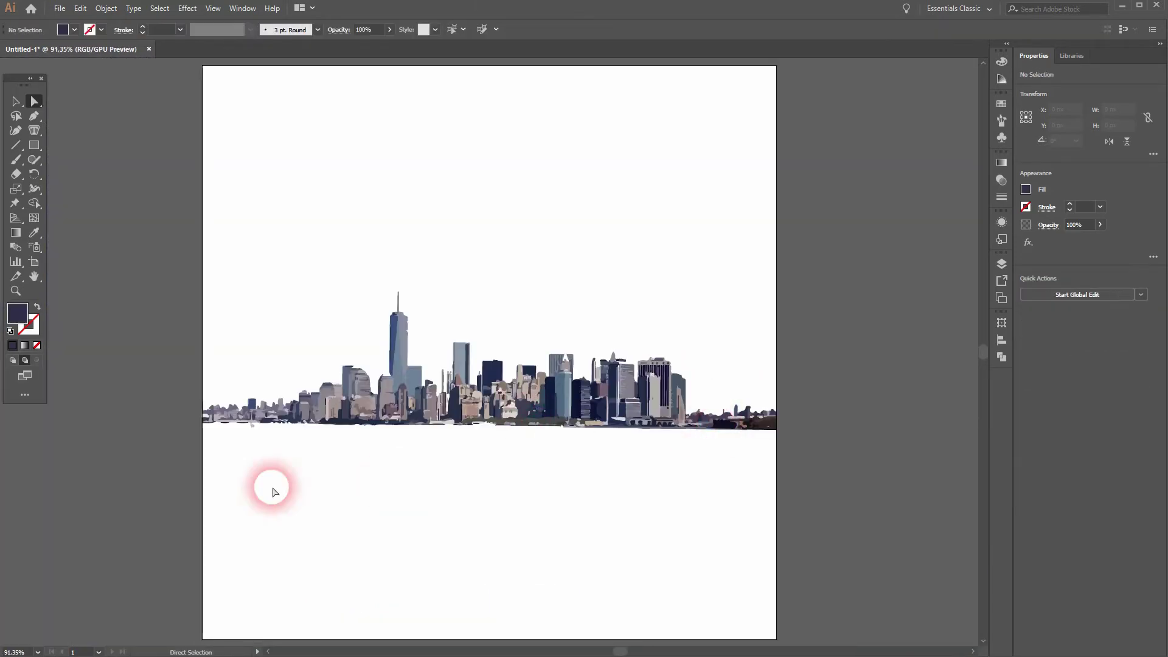
scroll(386, 473, up, 1)
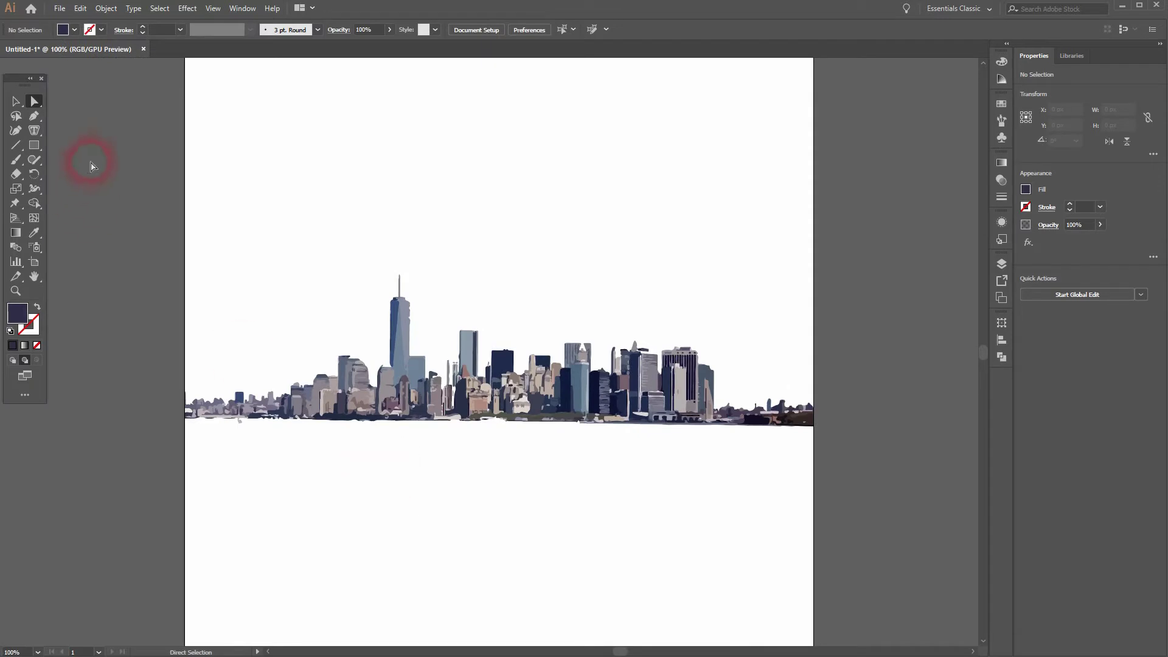
Step: Select the whole skyline group and fill it with black
click(16, 101)
drag(105, 481, 881, 253)
click(75, 31)
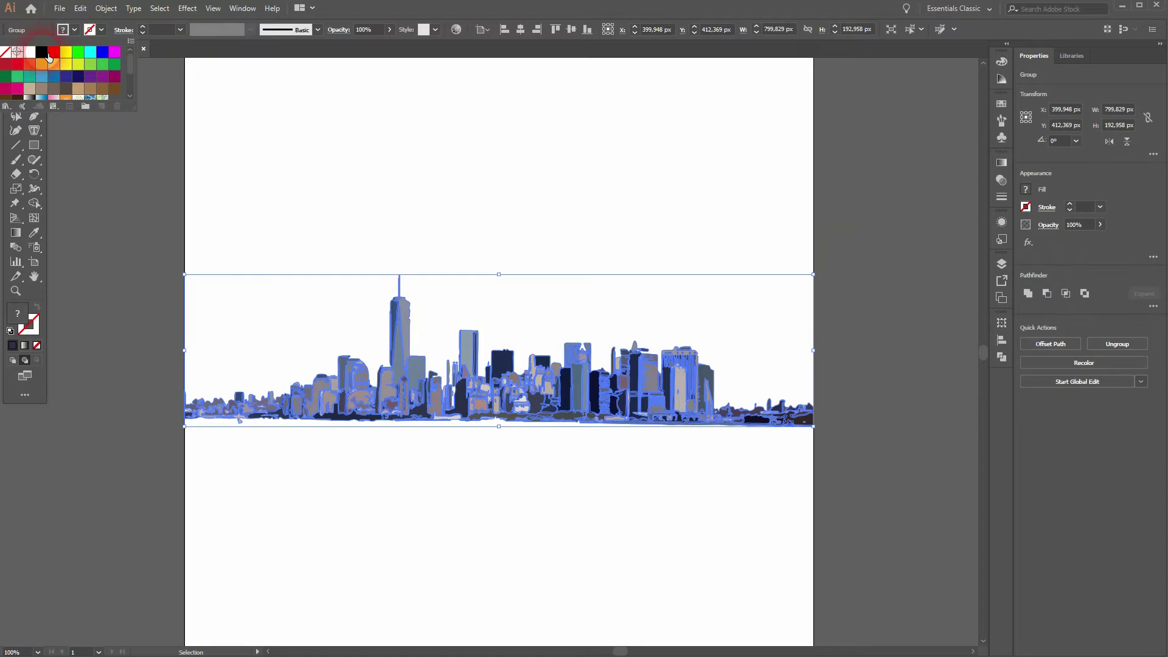
click(42, 52)
click(874, 318)
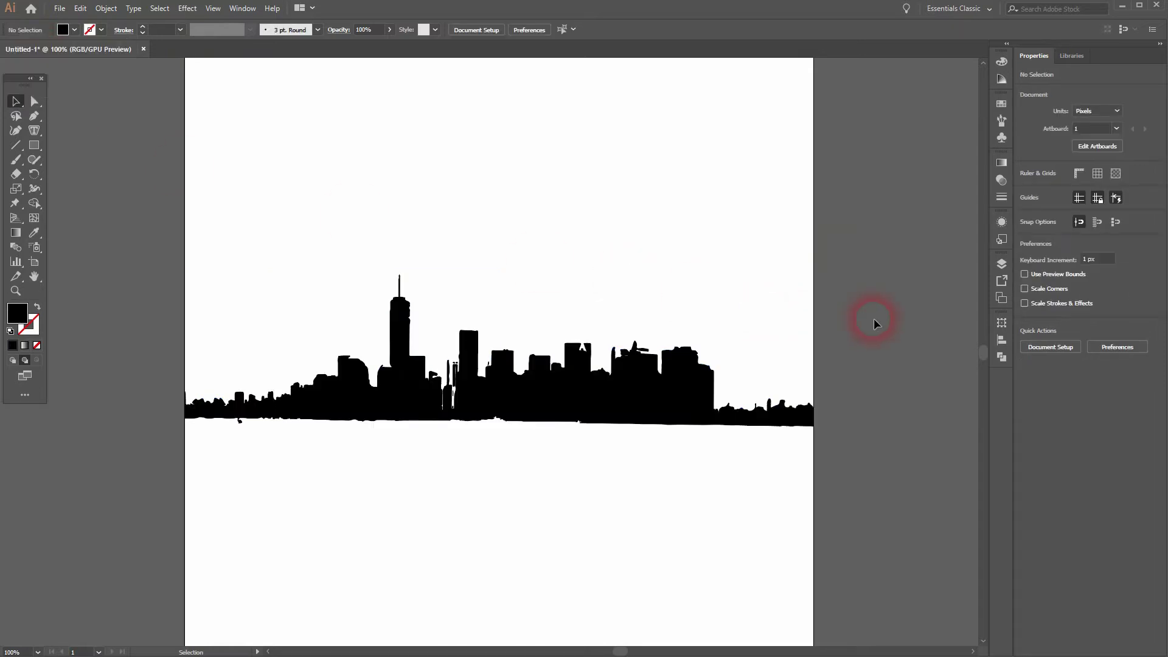
Step: Delete the stray anchor points along the skyline's lower-left base
scroll(240, 426, up, 1)
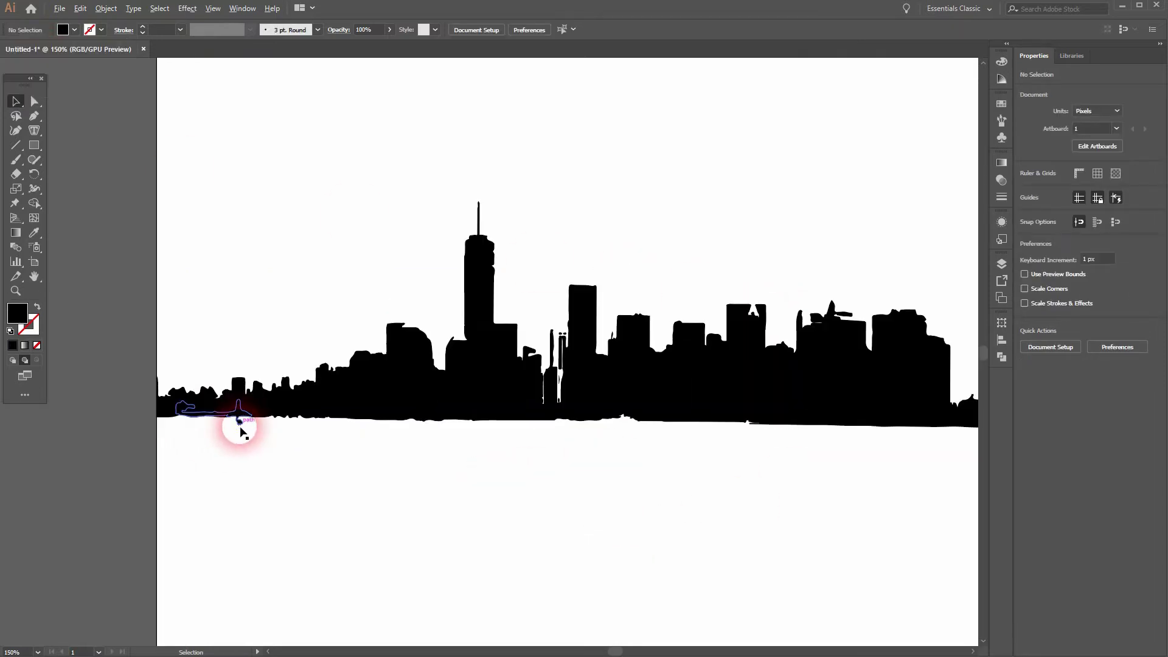
key(a)
click(237, 418)
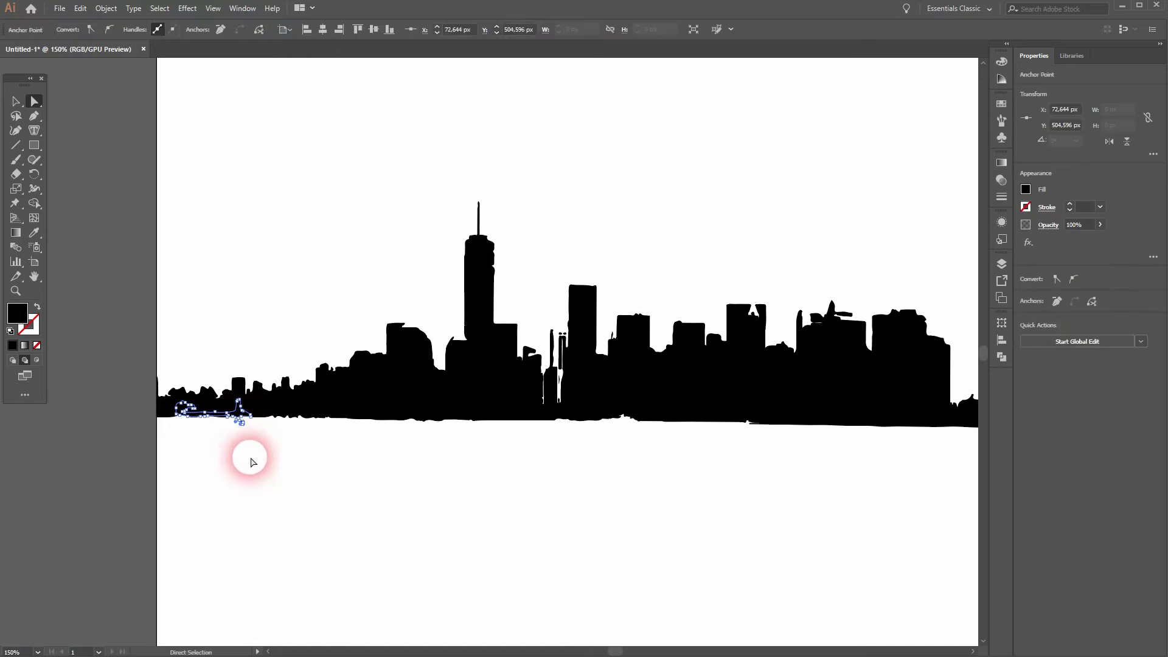
click(239, 458)
mouse_move(231, 424)
mouse_down()
mouse_move(247, 429)
mouse_move(243, 419)
mouse_up()
key(Delete)
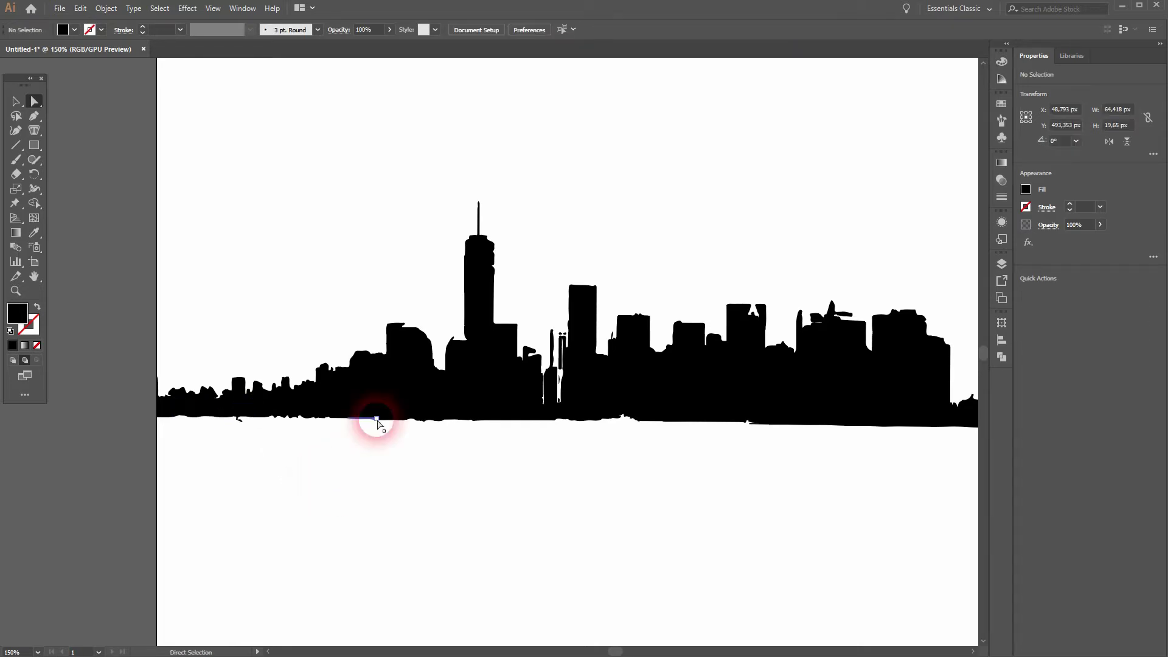
Step: Scale the skyline group narrower to about 643.5 px wide inside the artboard
scroll(871, 464, down, 1)
drag(871, 463, 600, 527)
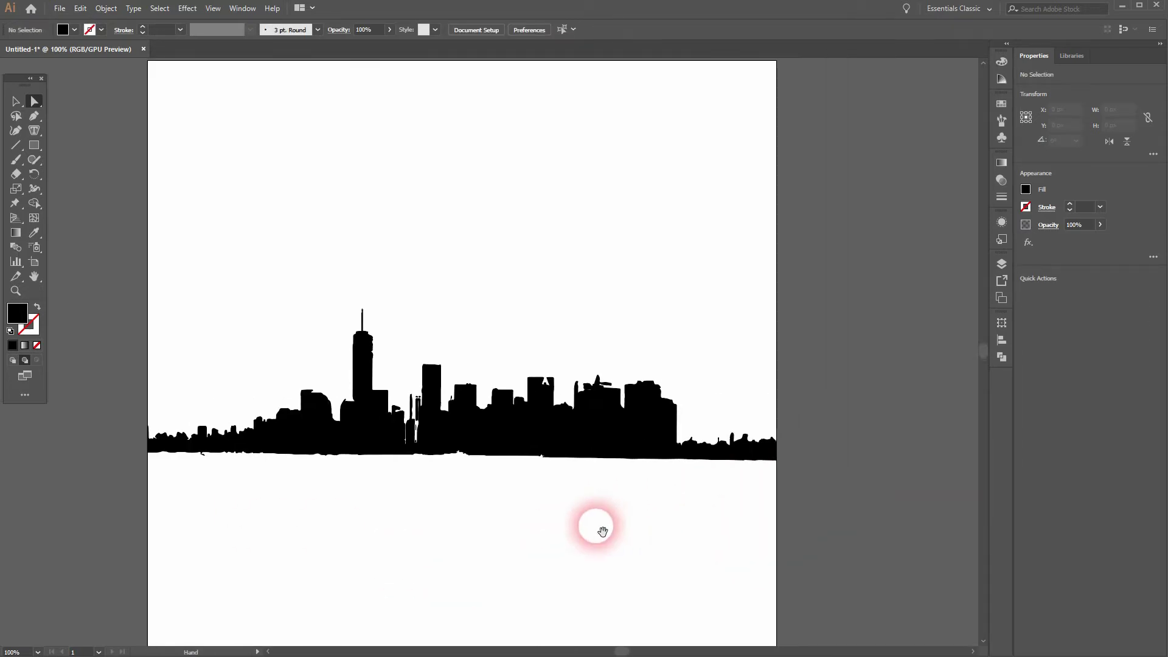
key(v)
drag(128, 510, 784, 433)
drag(784, 384, 719, 387)
Step: Select the resized skyline group and change its fill from black to the dark navy swatch
click(882, 426)
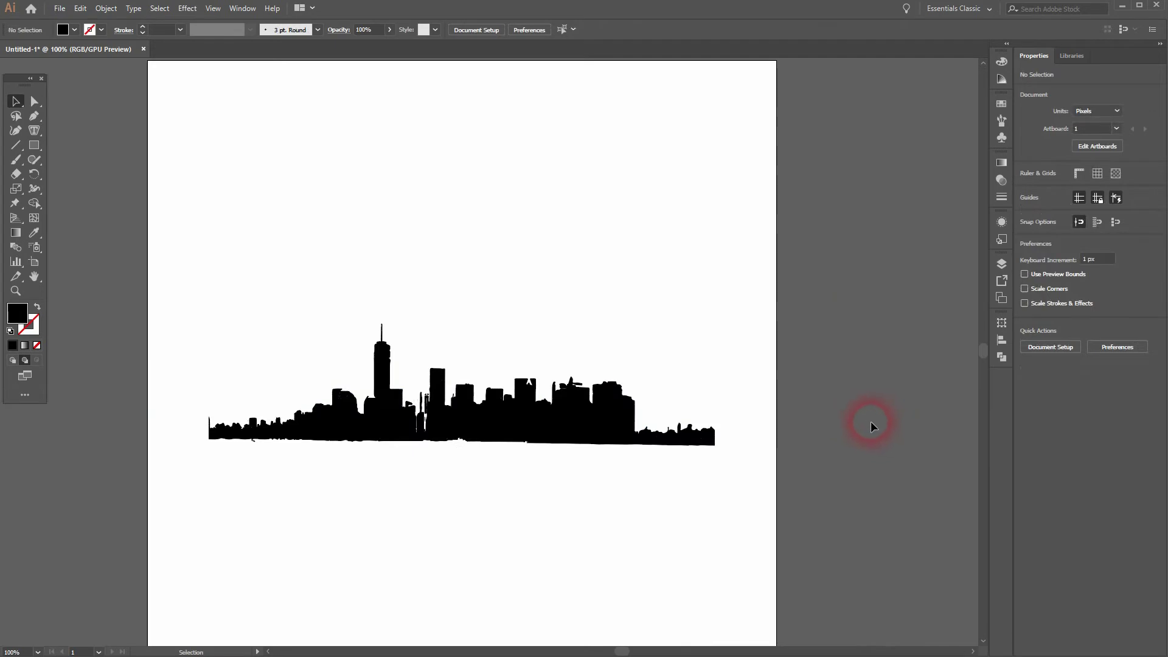
drag(374, 546, 456, 495)
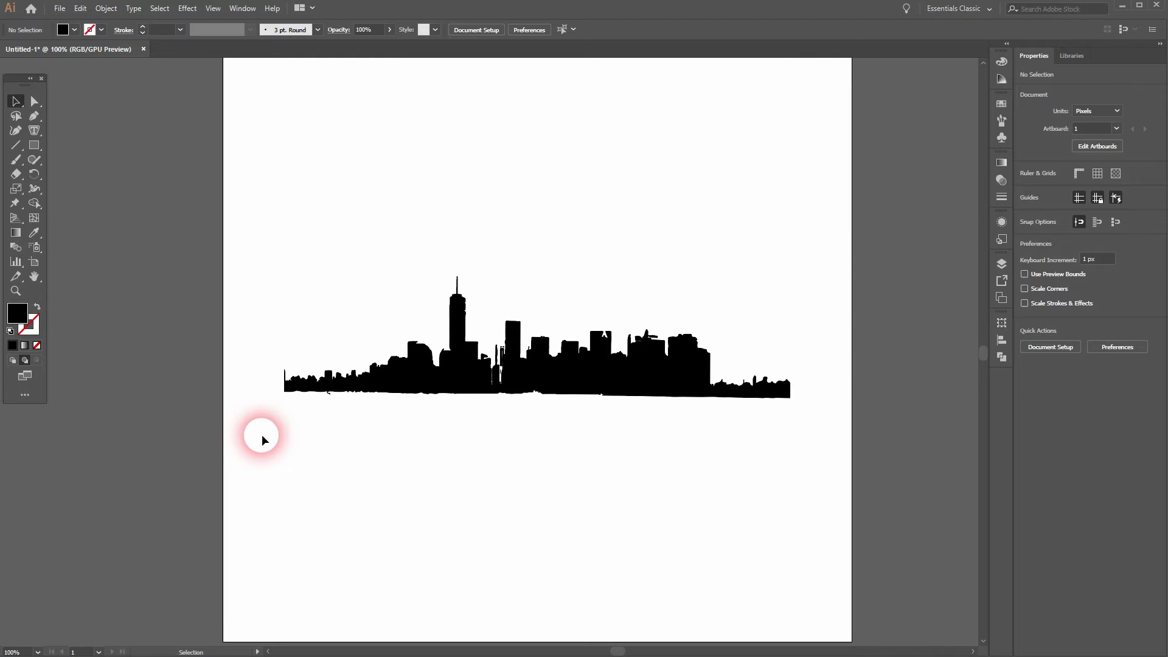
drag(263, 433, 892, 196)
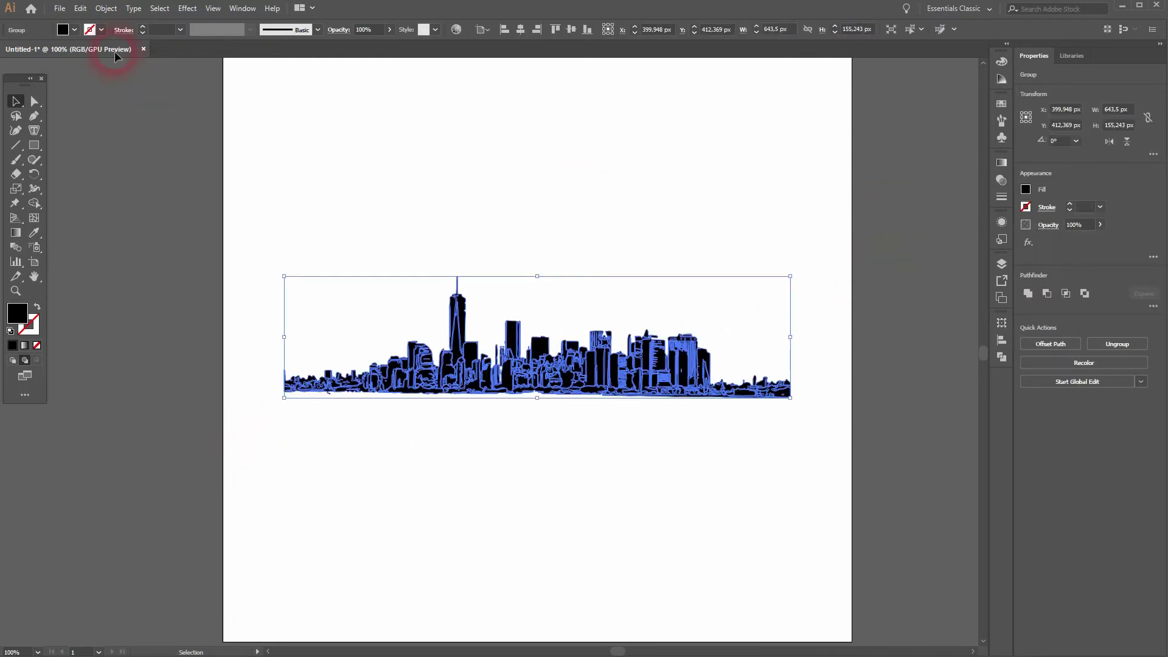
click(76, 30)
click(83, 84)
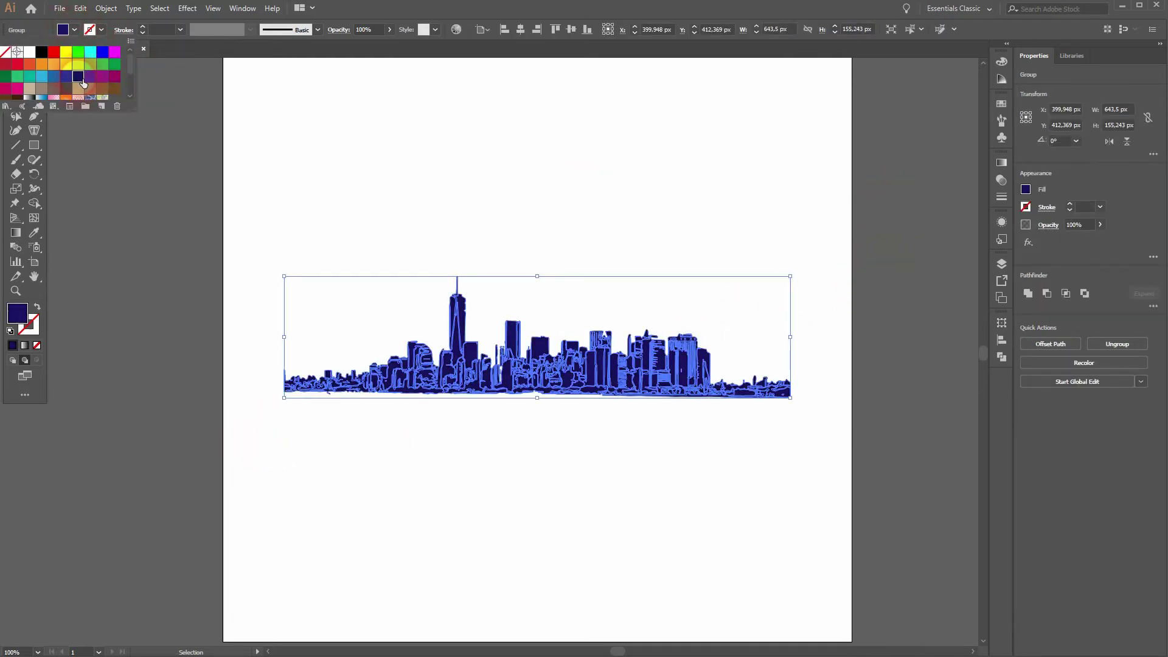
click(178, 323)
click(309, 462)
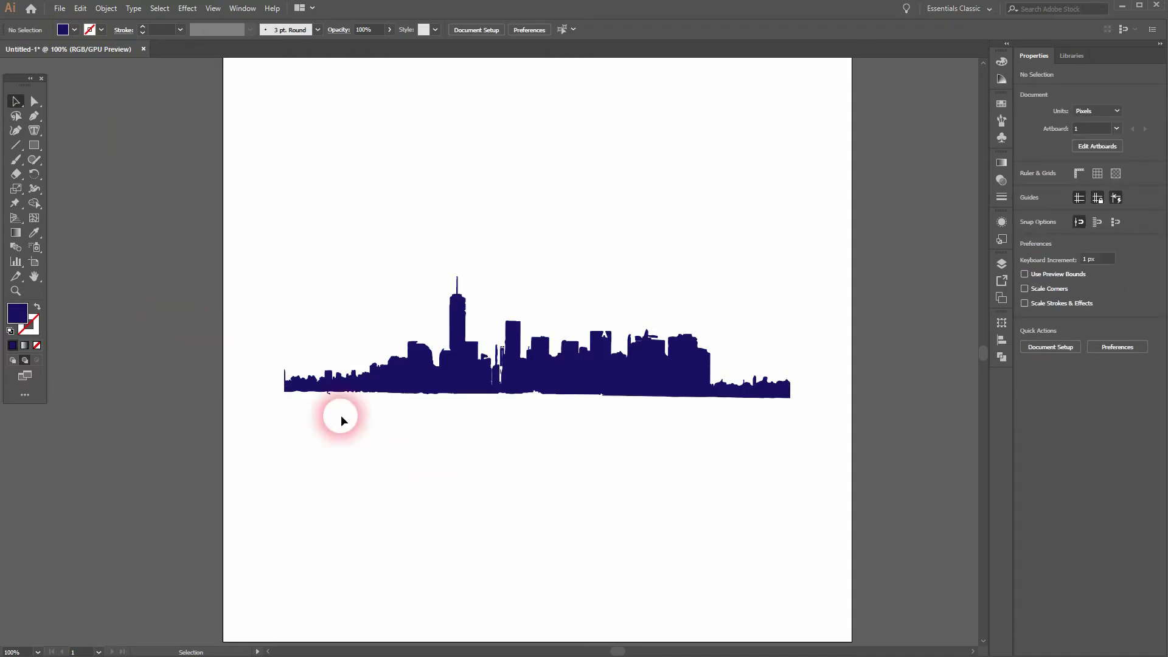
Step: Enable Draw Behind mode and set up the Ellipse tool with a white fill
click(25, 361)
drag(35, 147, 85, 174)
click(74, 30)
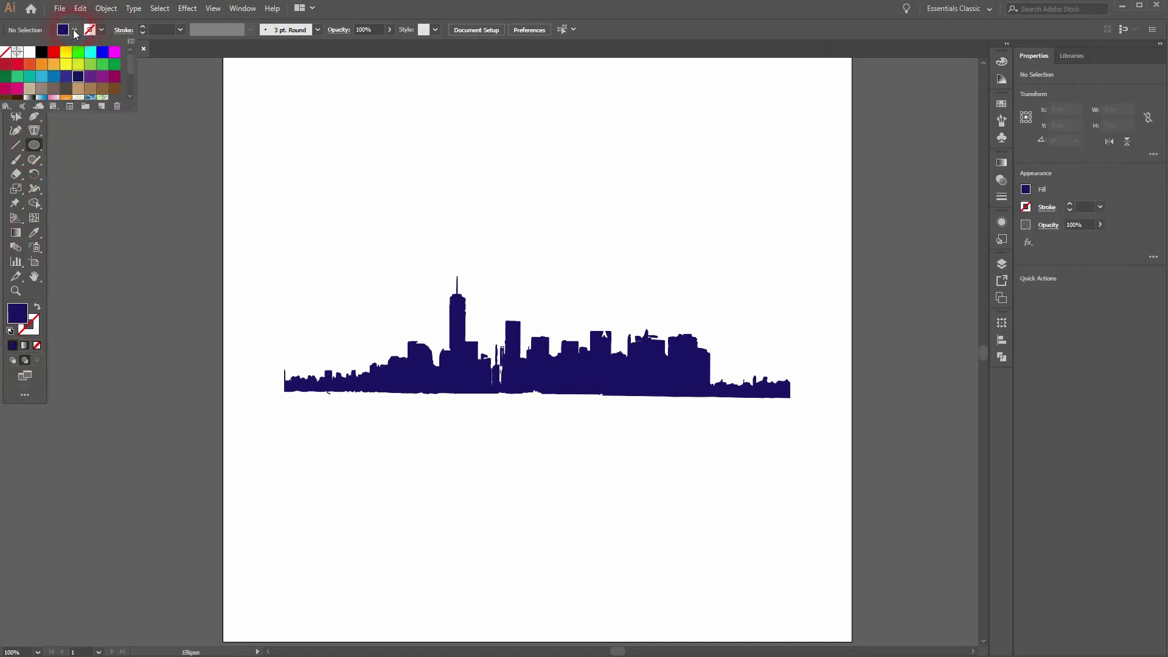
click(38, 54)
key(Escape)
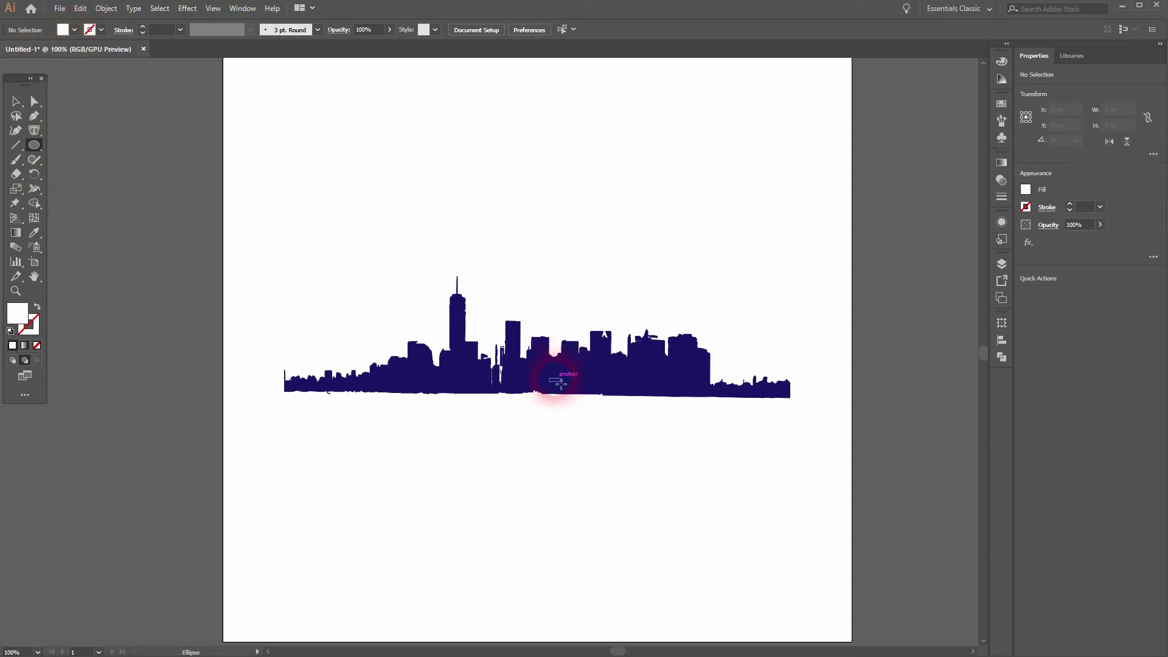
Step: Draw a white circle, centre it horizontally on the artboard, and enlarge it to 527 px
drag(535, 376, 715, 516)
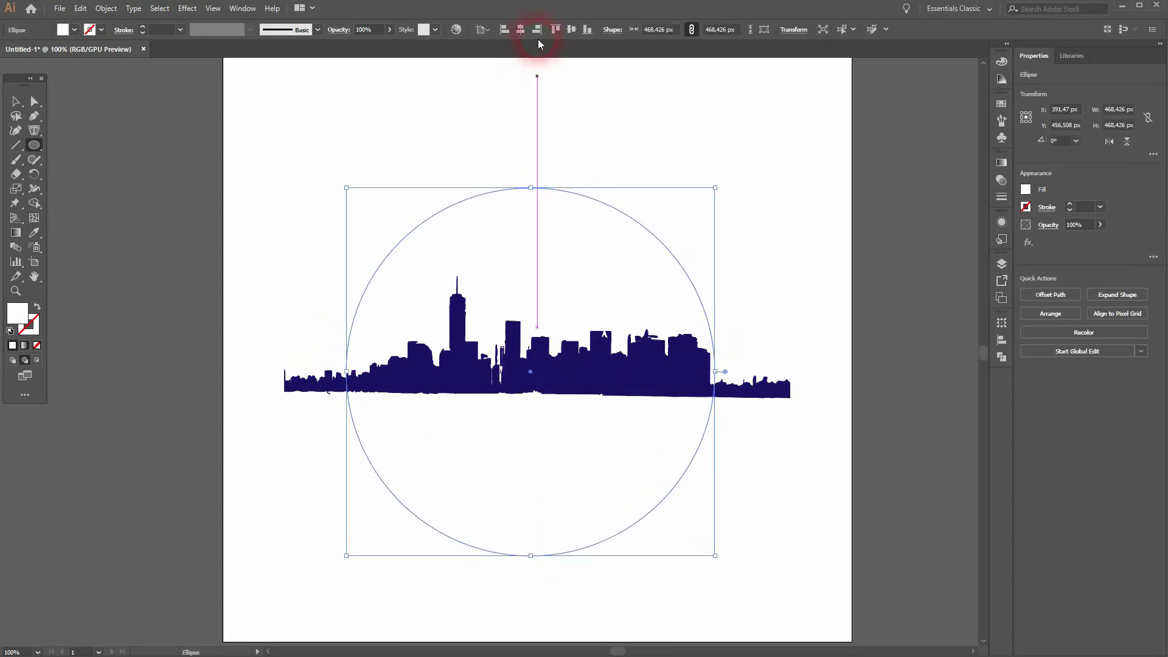
click(514, 29)
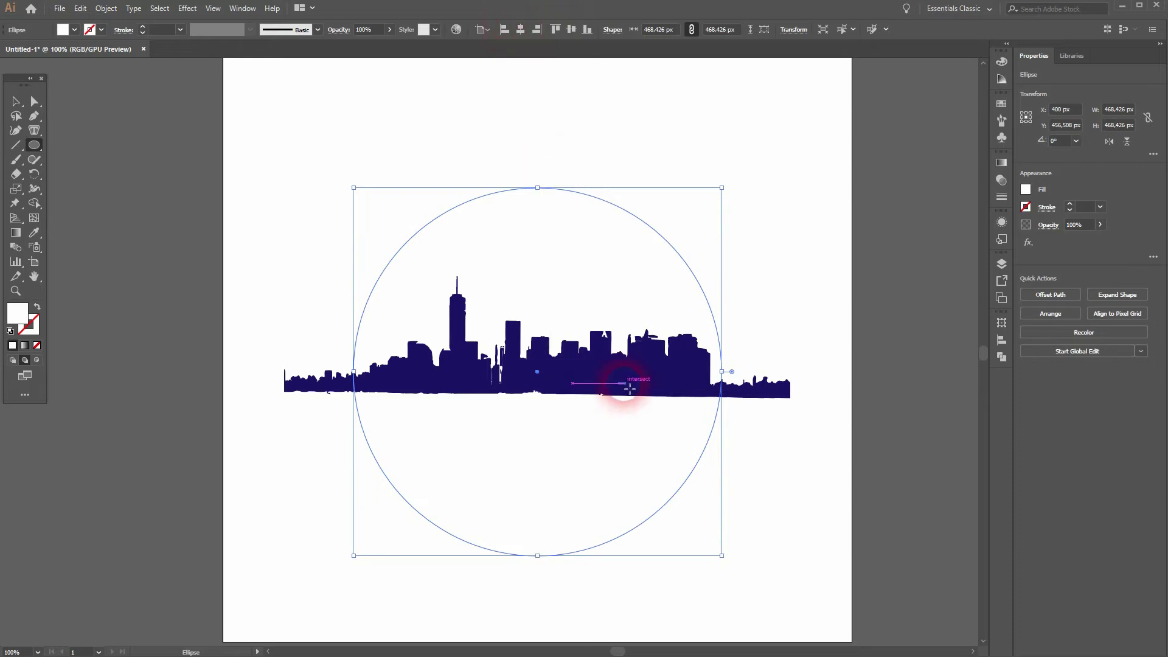
key(ctrl)
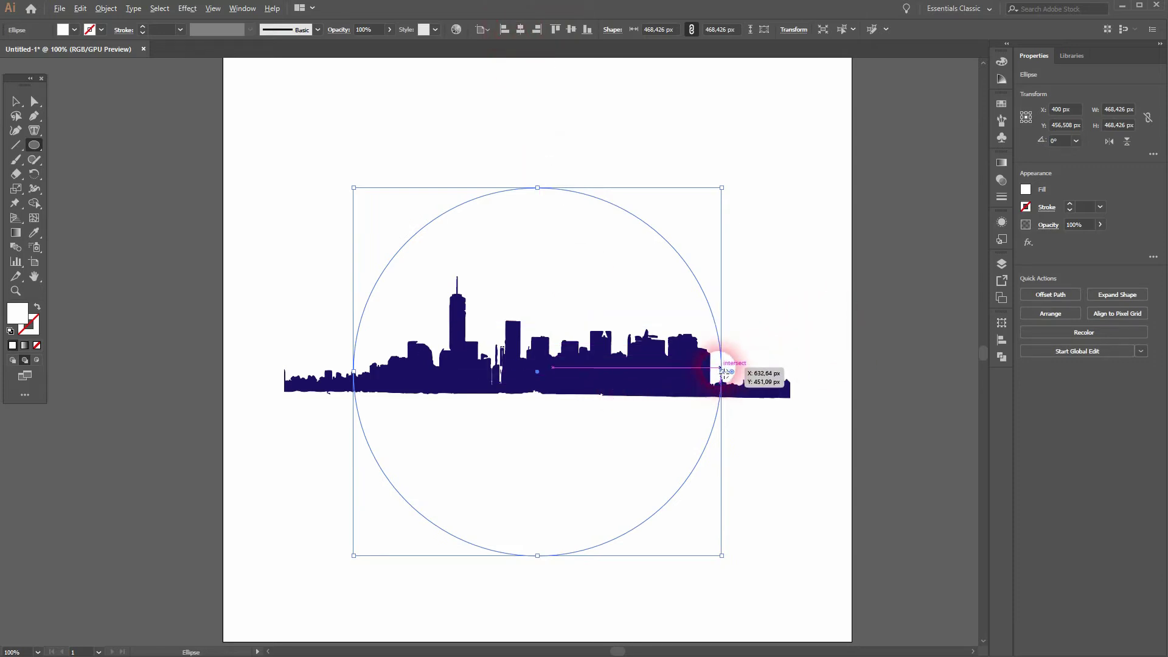
drag(728, 376, 745, 372)
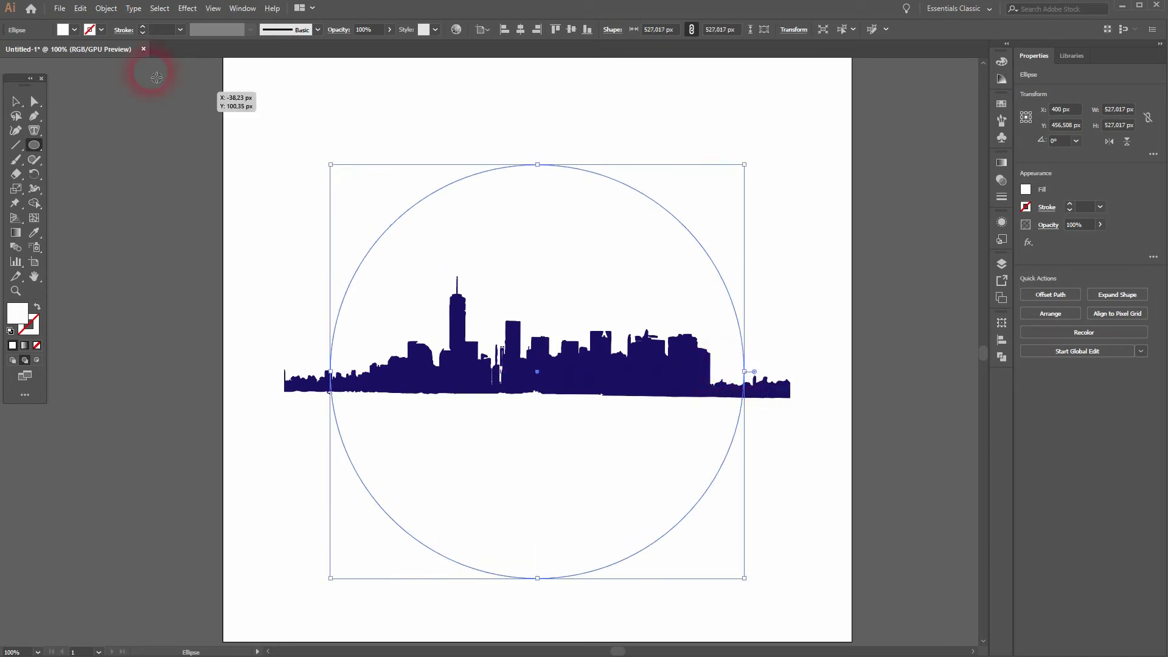
Step: Fill the circle orange, then a darker orange, enlarging it to about 549 px wide
click(75, 30)
click(53, 64)
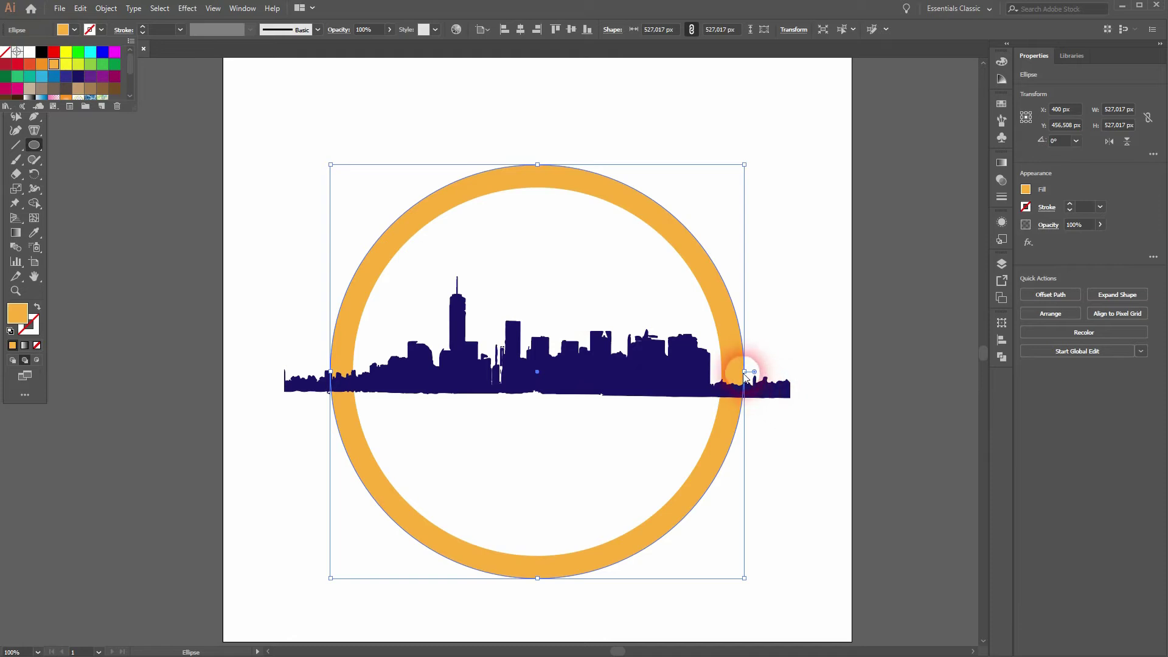
mouse_move(746, 373)
mouse_down()
mouse_move(735, 376)
mouse_move(748, 376)
mouse_up()
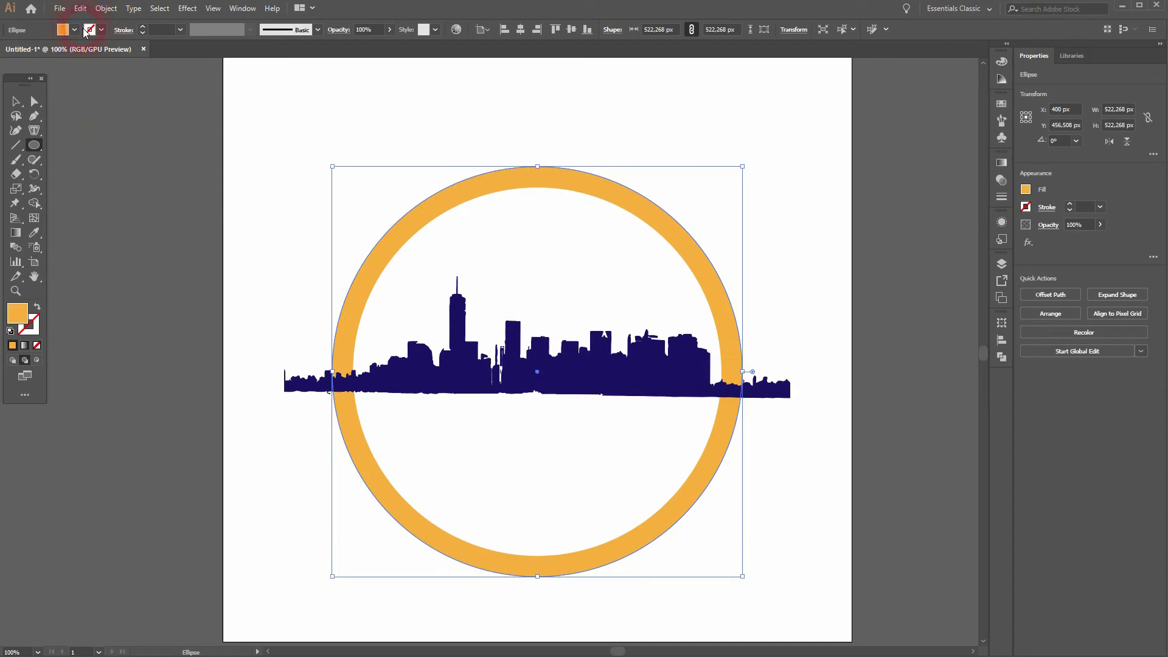
click(75, 29)
click(42, 67)
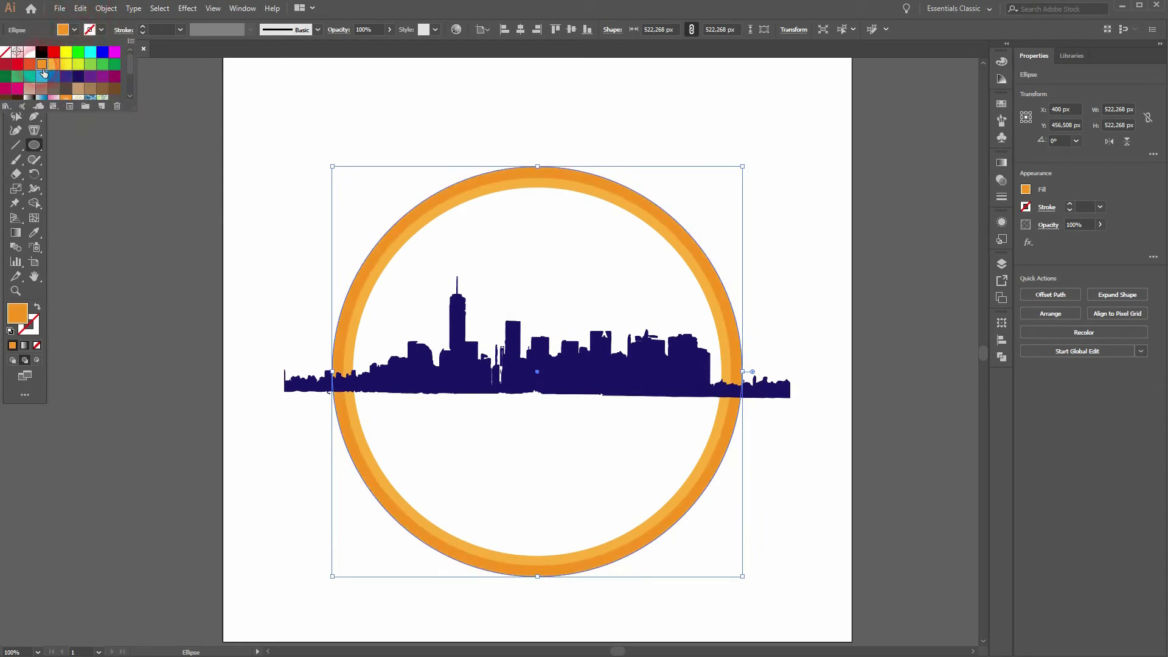
click(671, 35)
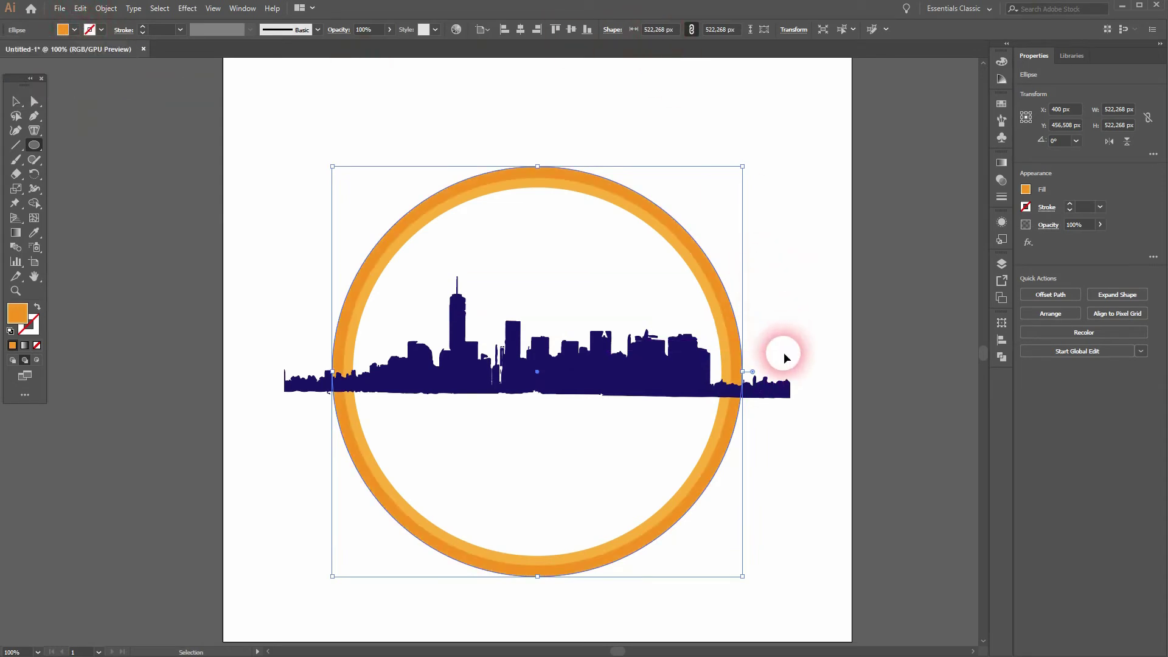
drag(742, 371, 760, 379)
Step: Fill the circle red-orange and enlarge it to about 590 px wide
click(65, 31)
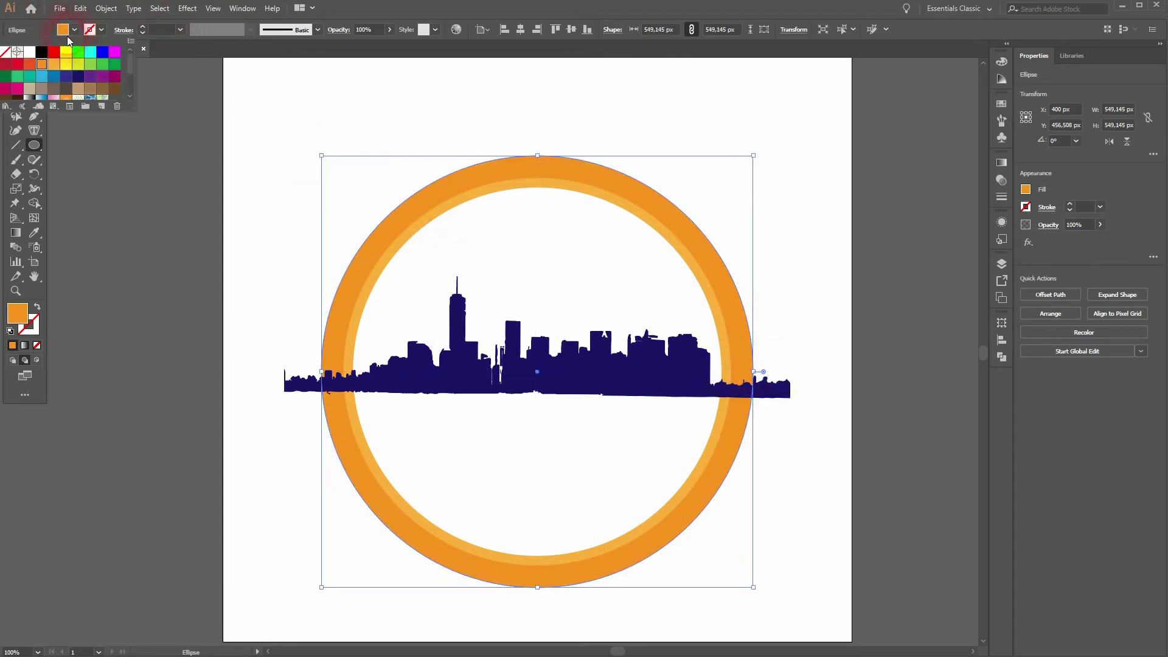
click(30, 64)
click(599, 13)
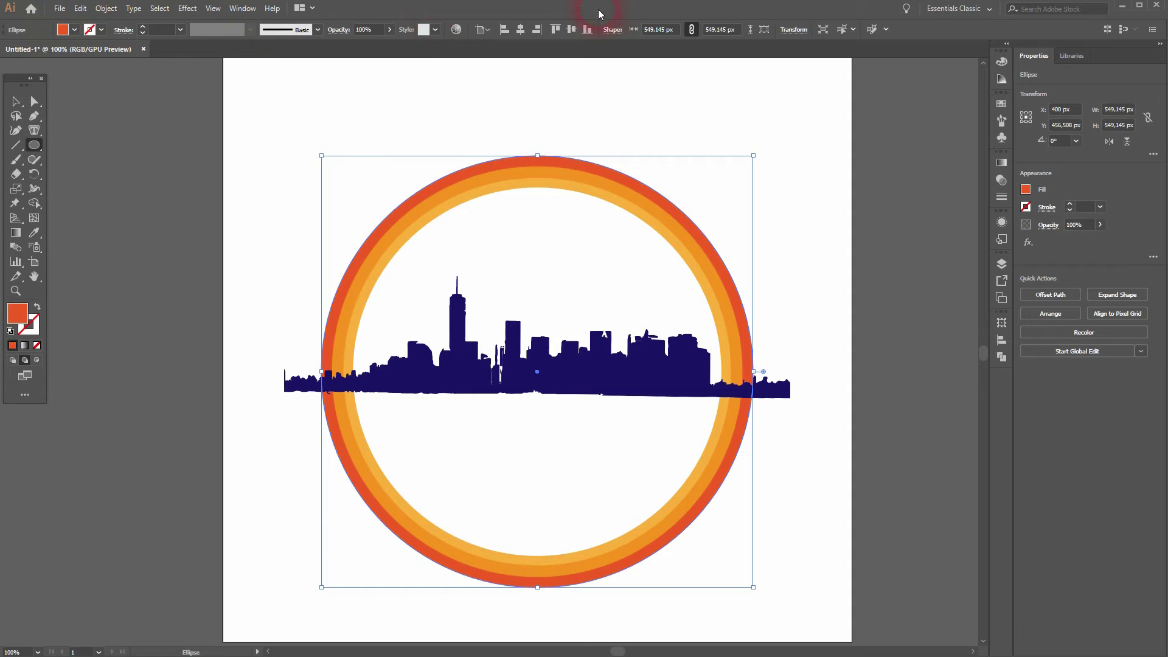
key(a)
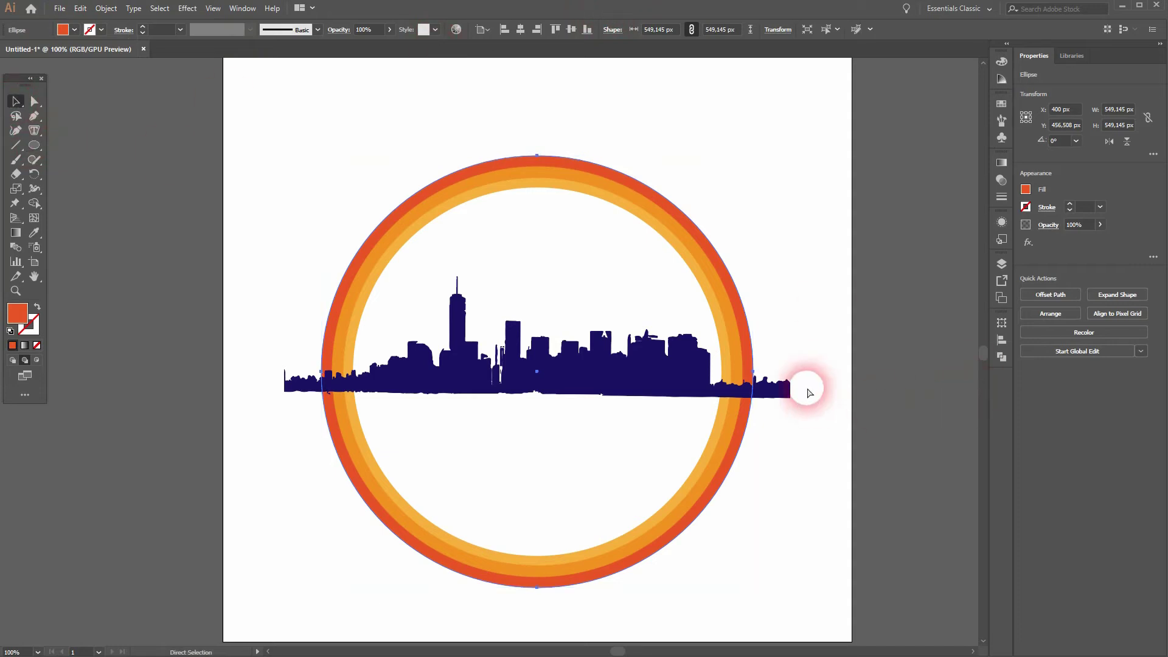
key(v)
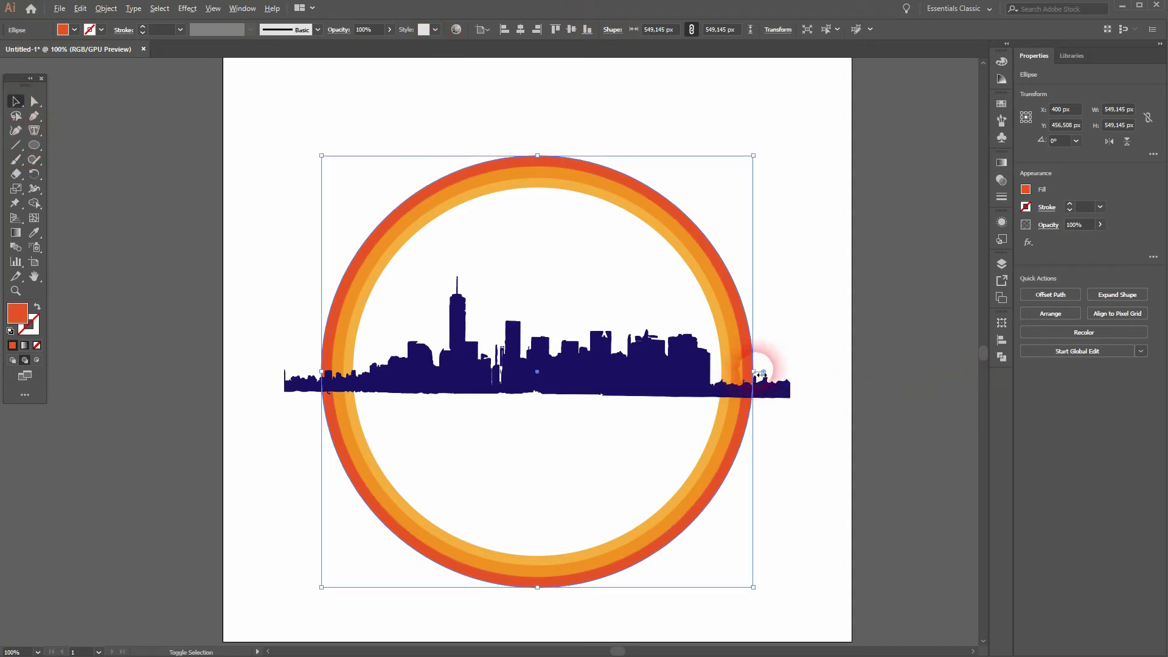
drag(762, 374, 770, 372)
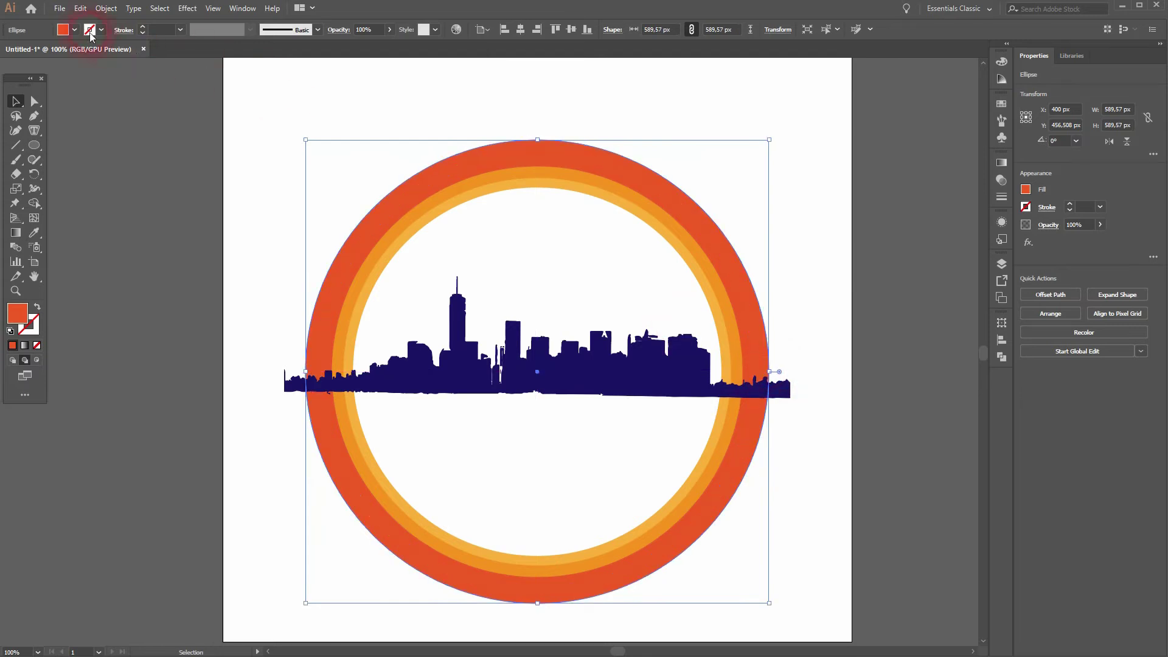
Step: Fill the outer ellipse red and enlarge it from its centre to about 626 px
click(74, 30)
click(18, 64)
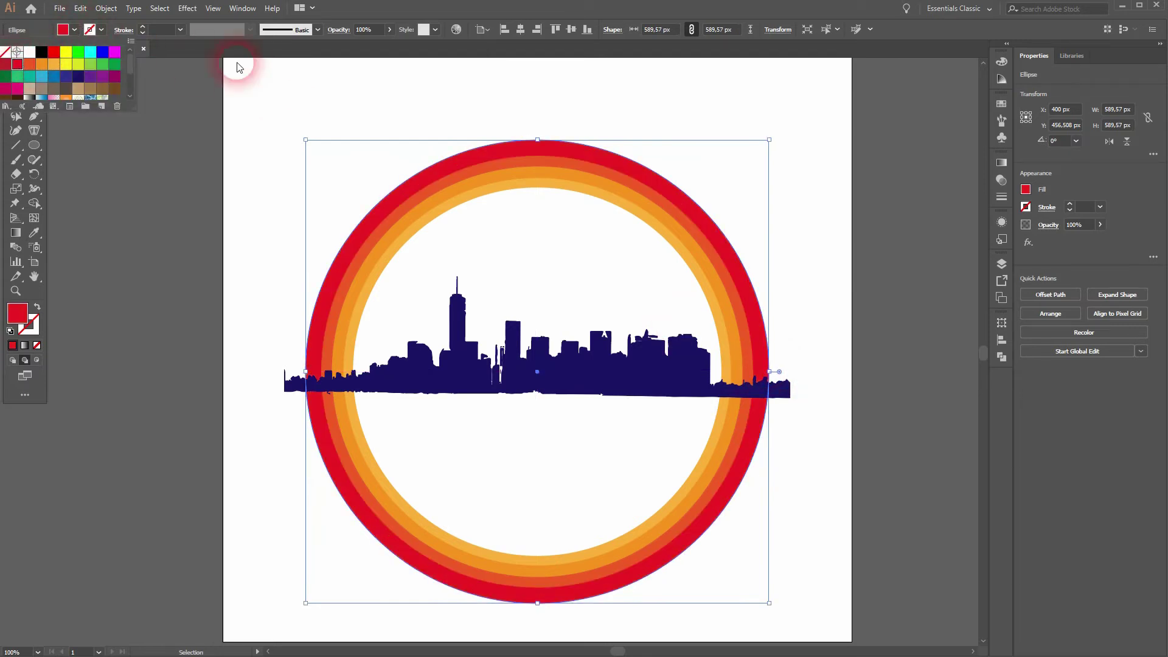
click(837, 334)
key(ctrl)
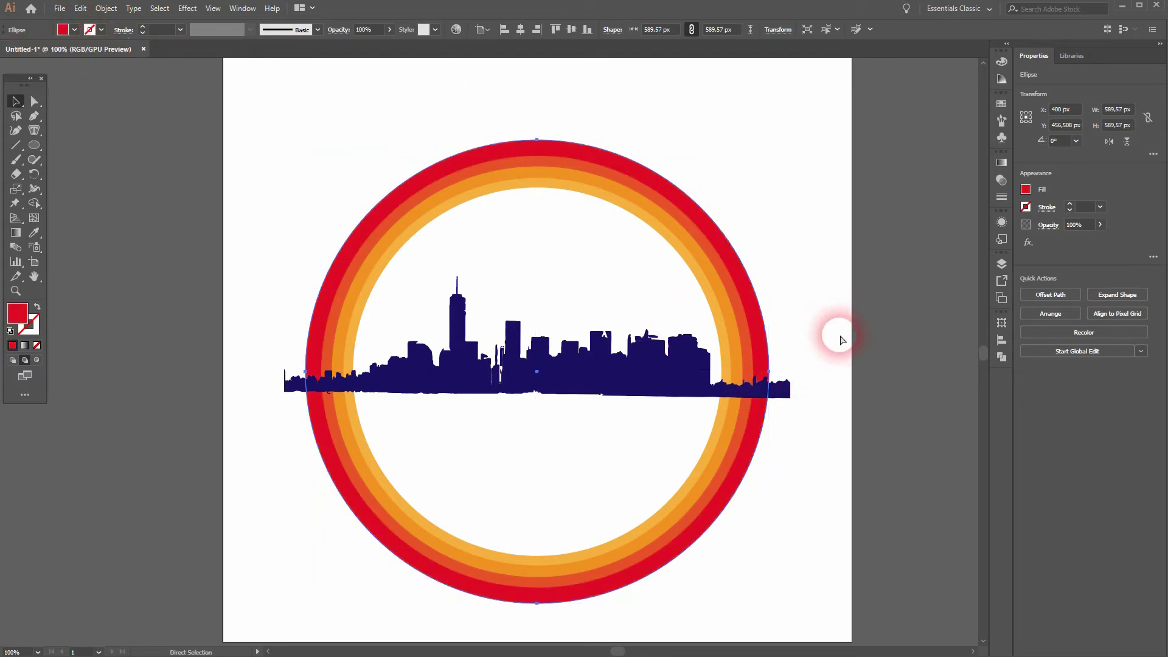
drag(774, 374, 788, 372)
Step: Give the outermost ring a darker crimson and enlarge it to about 642 px wide
click(74, 30)
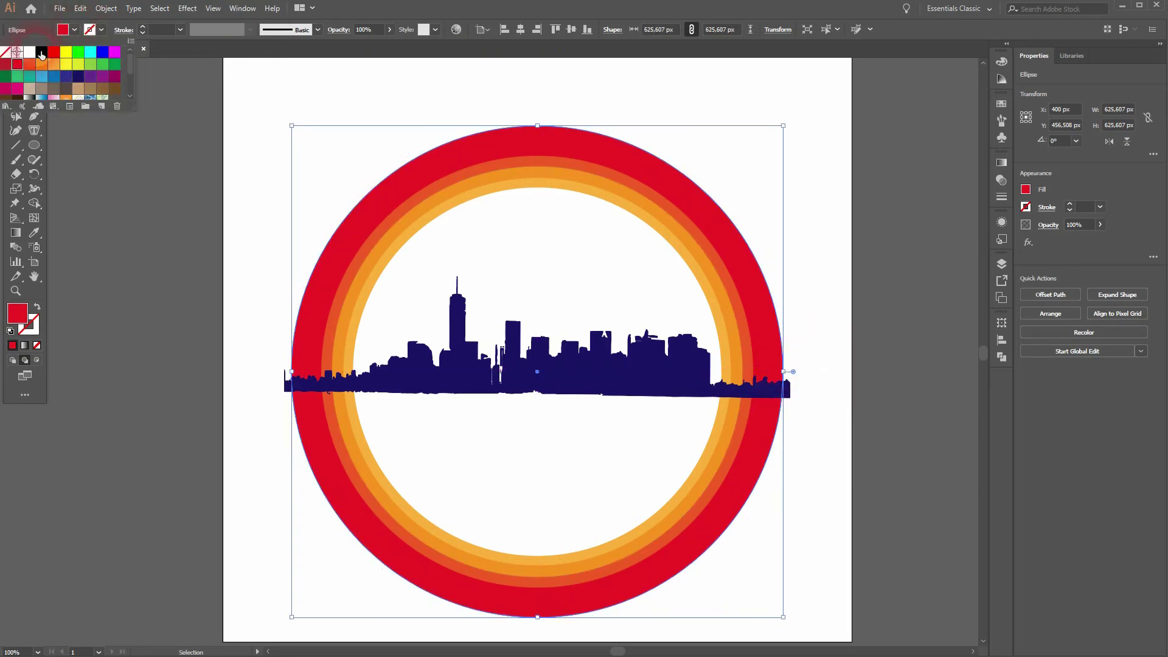
click(902, 374)
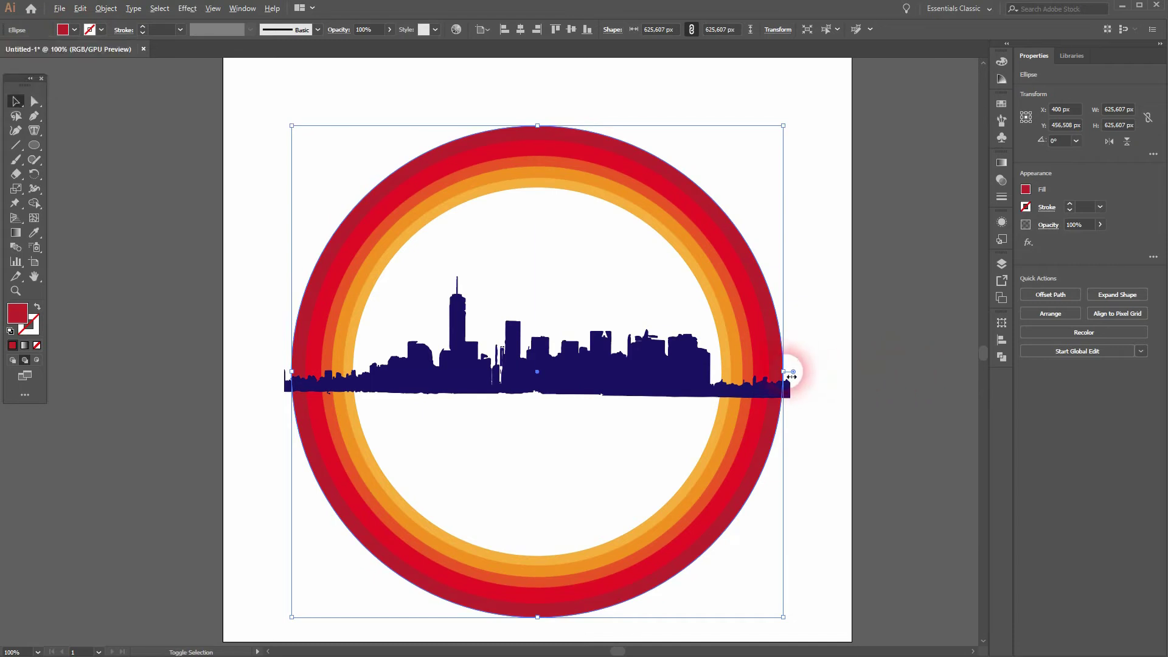
drag(791, 376, 792, 375)
click(874, 417)
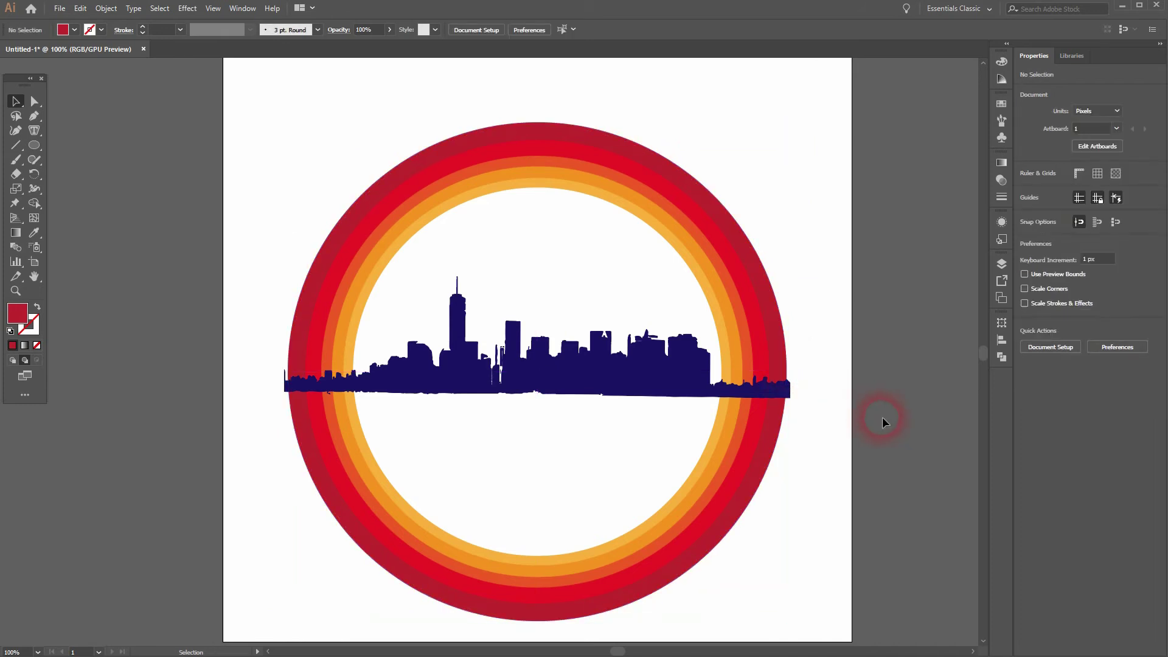
Step: Draw an 800 × 800 px square covering the whole artboard and fill it dark navy
mouse_move(860, 472)
mouse_down()
mouse_move(893, 349)
mouse_move(878, 486)
mouse_up()
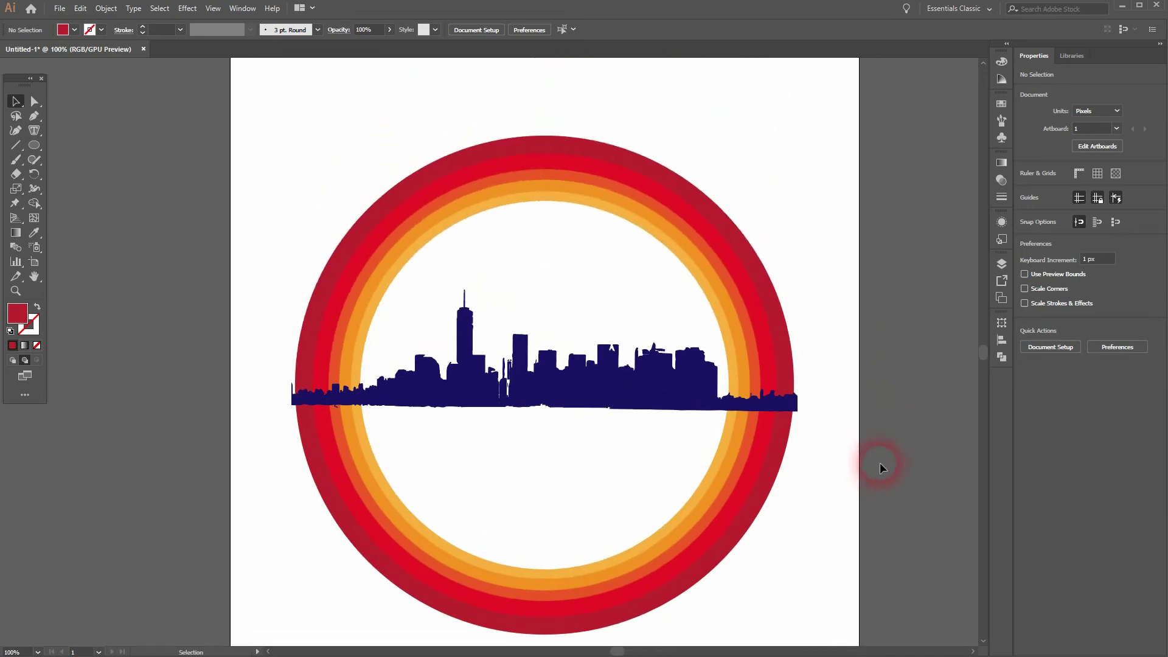
drag(27, 149, 97, 147)
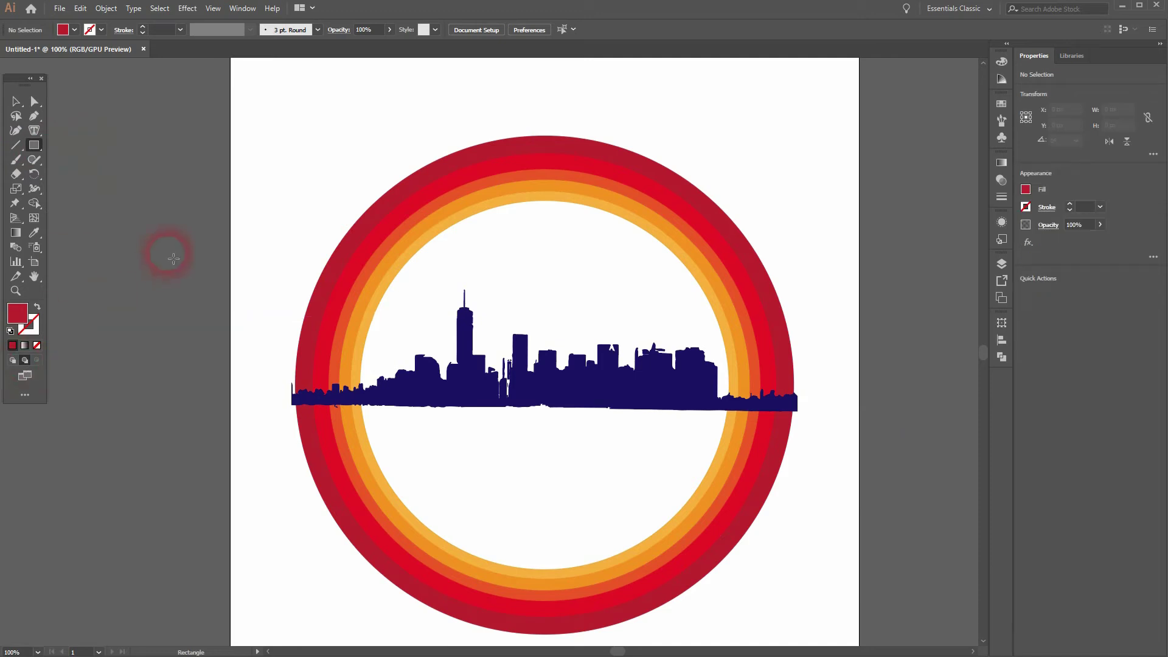
scroll(253, 191, down, 1)
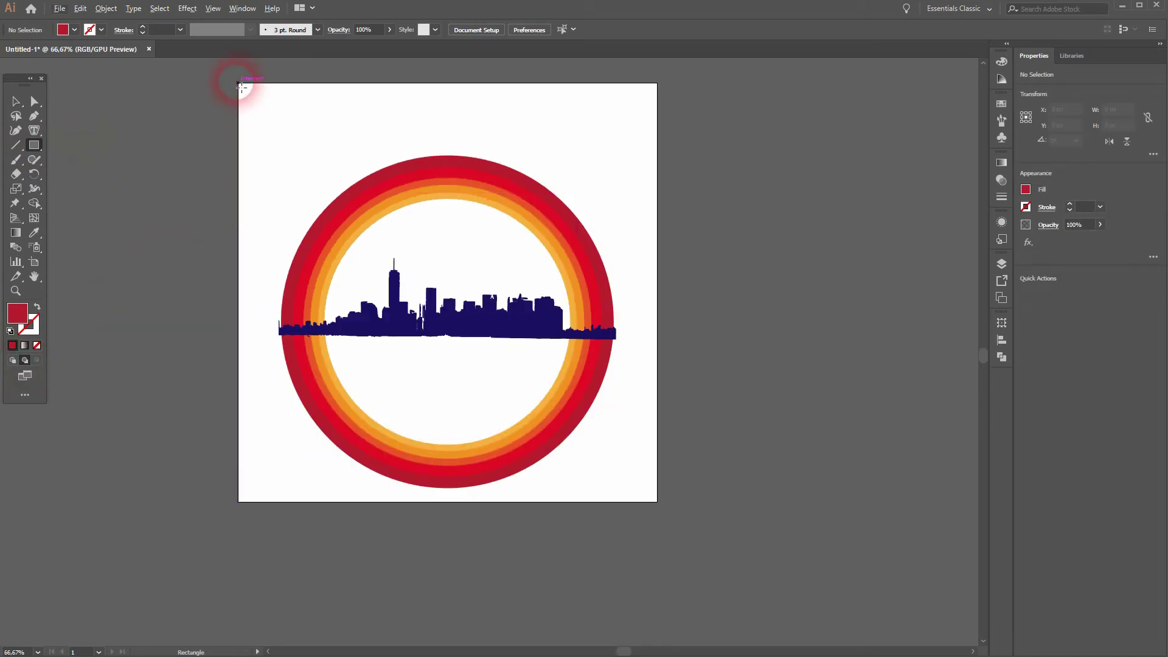
drag(241, 87, 662, 495)
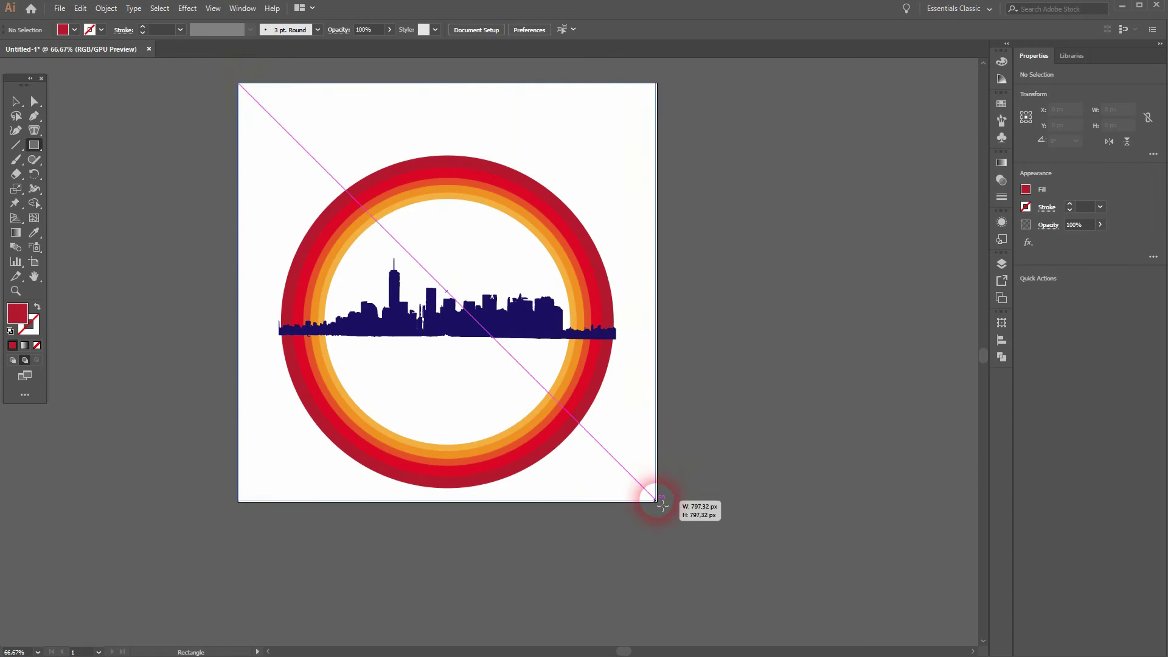
drag(661, 505, 662, 506)
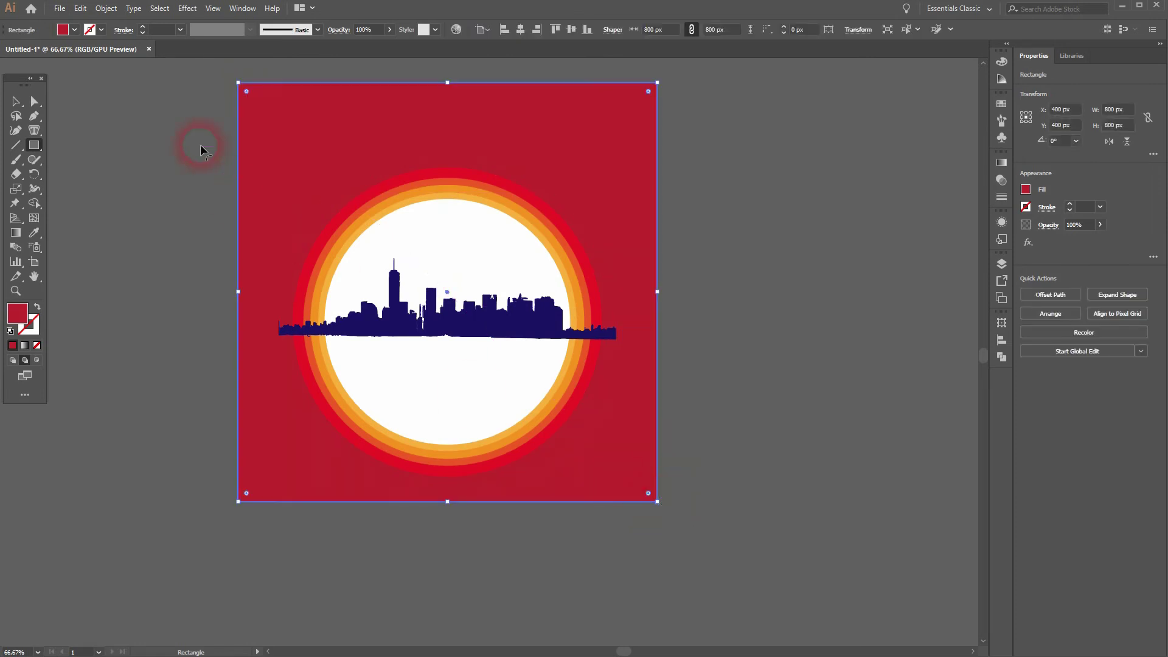
click(74, 30)
click(78, 76)
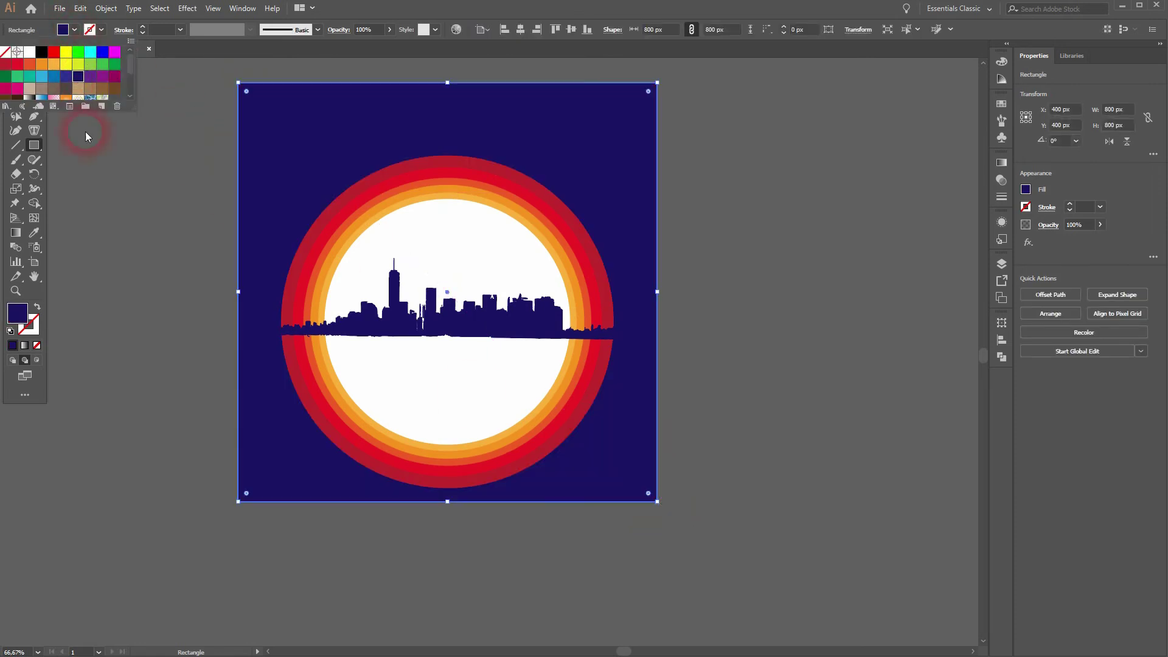
click(145, 281)
click(15, 101)
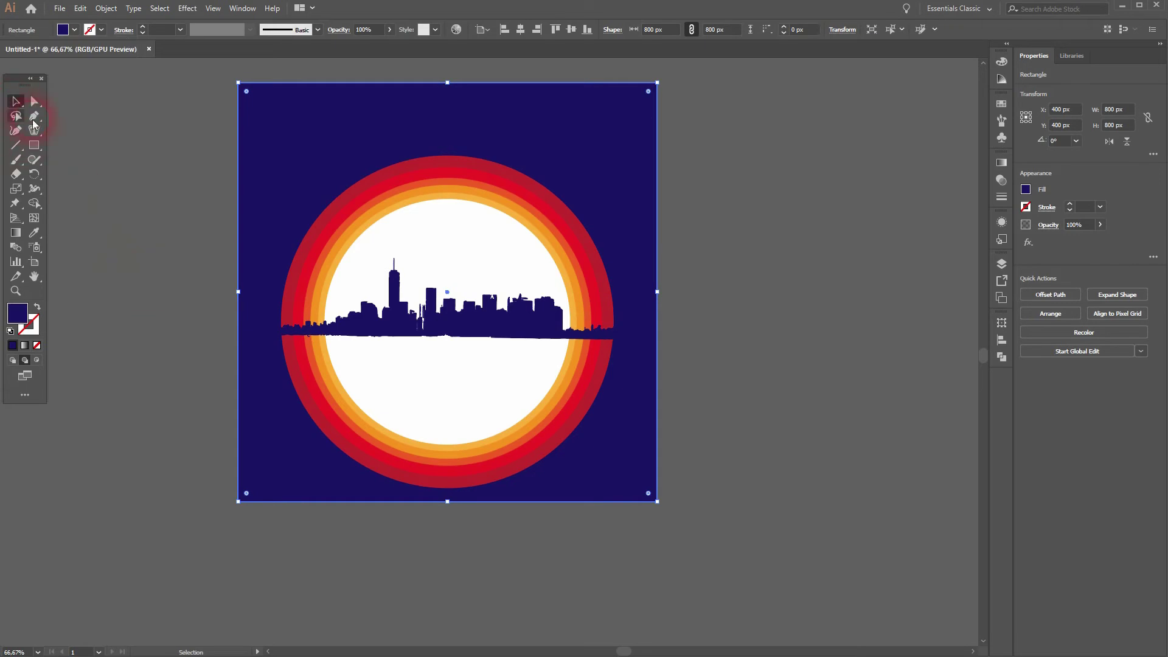
click(444, 347)
Step: Try a rectangle below the skyline base, then switch to Draw Normal mode
scroll(737, 351, up, 1)
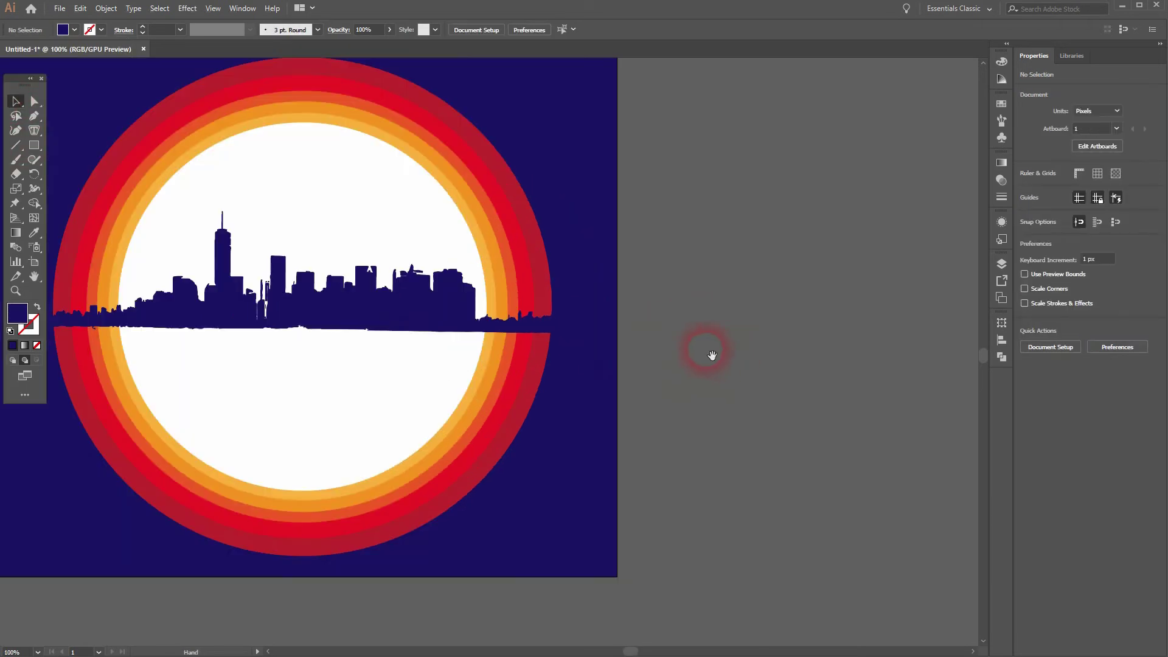
drag(709, 352, 909, 387)
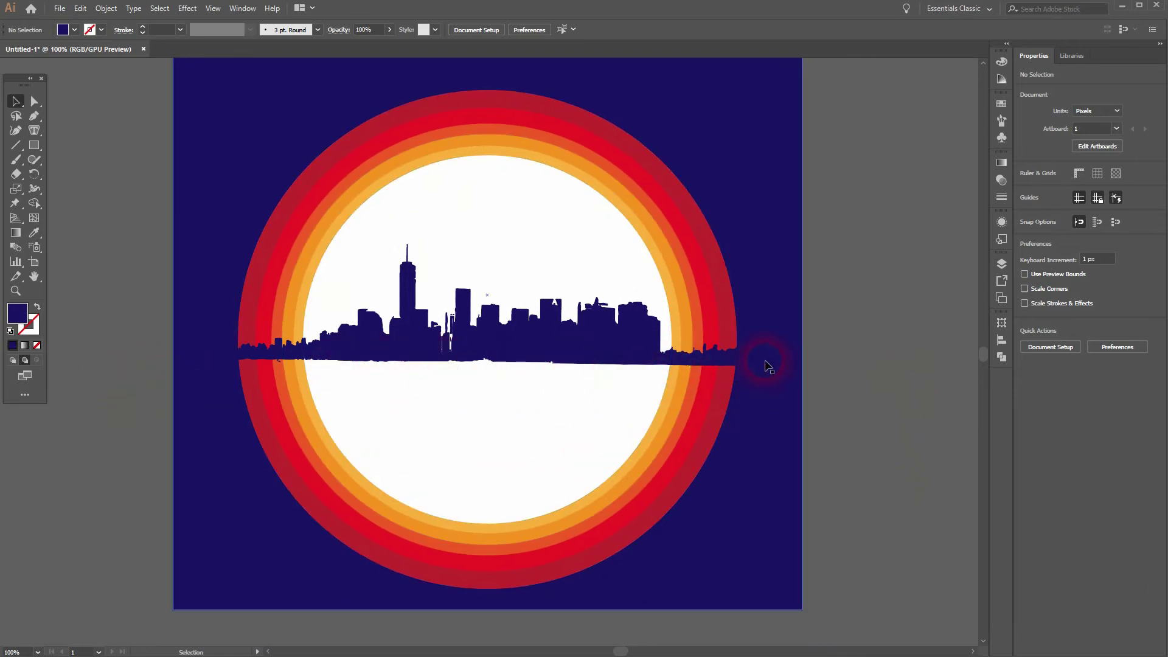
click(34, 145)
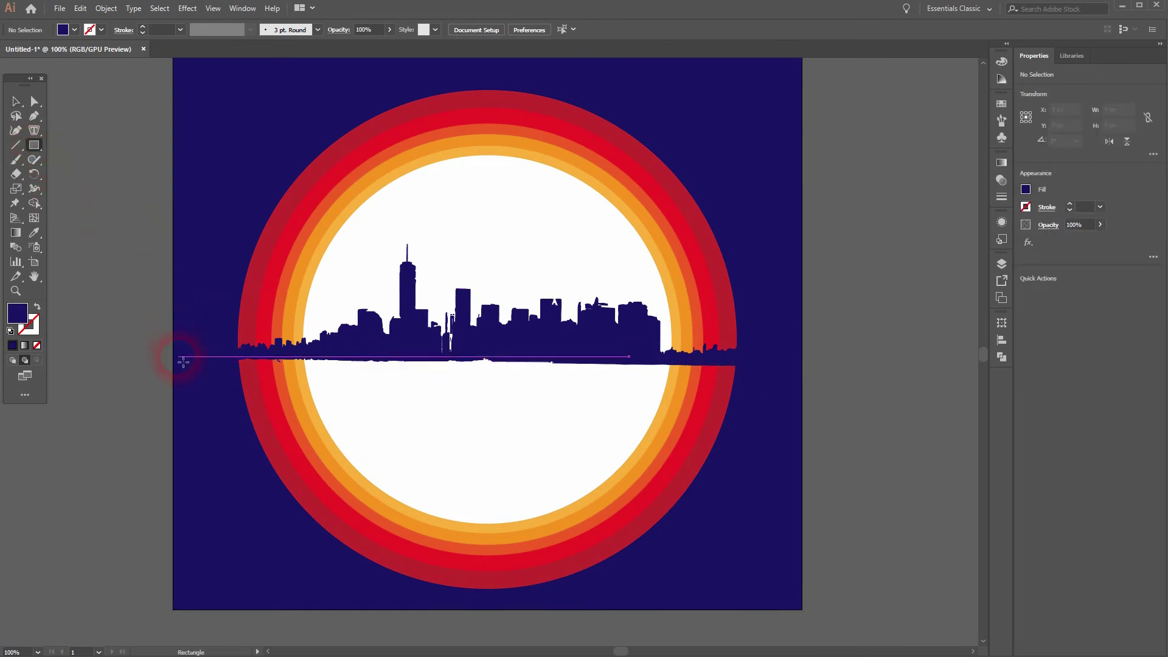
drag(174, 356, 801, 608)
click(8, 422)
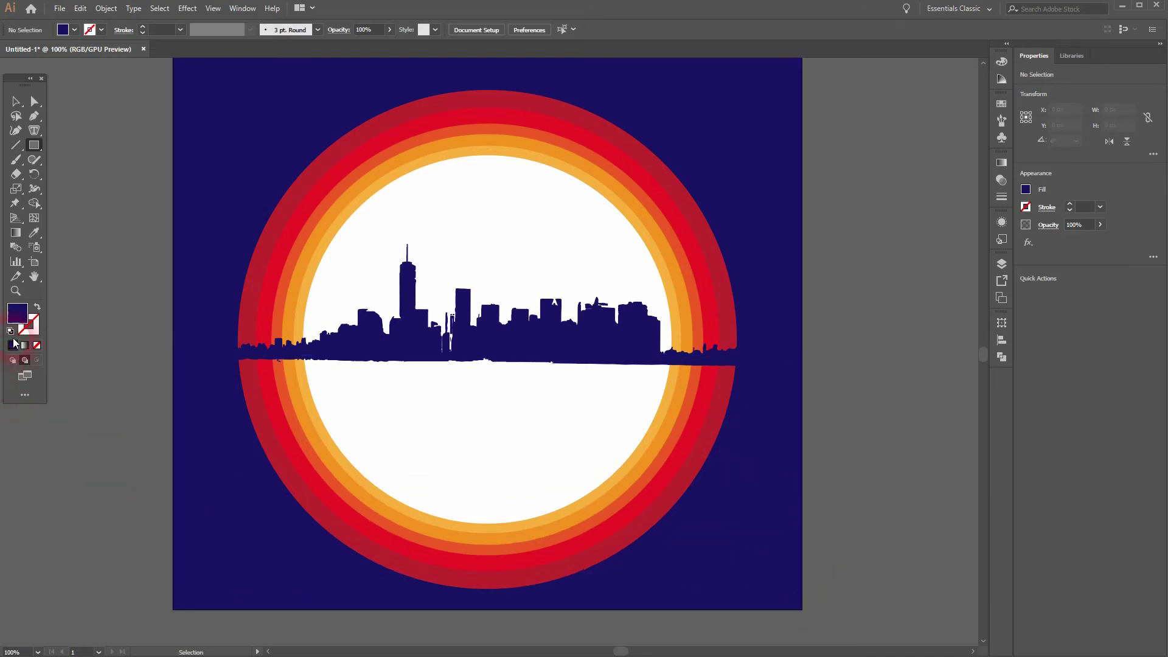
click(13, 360)
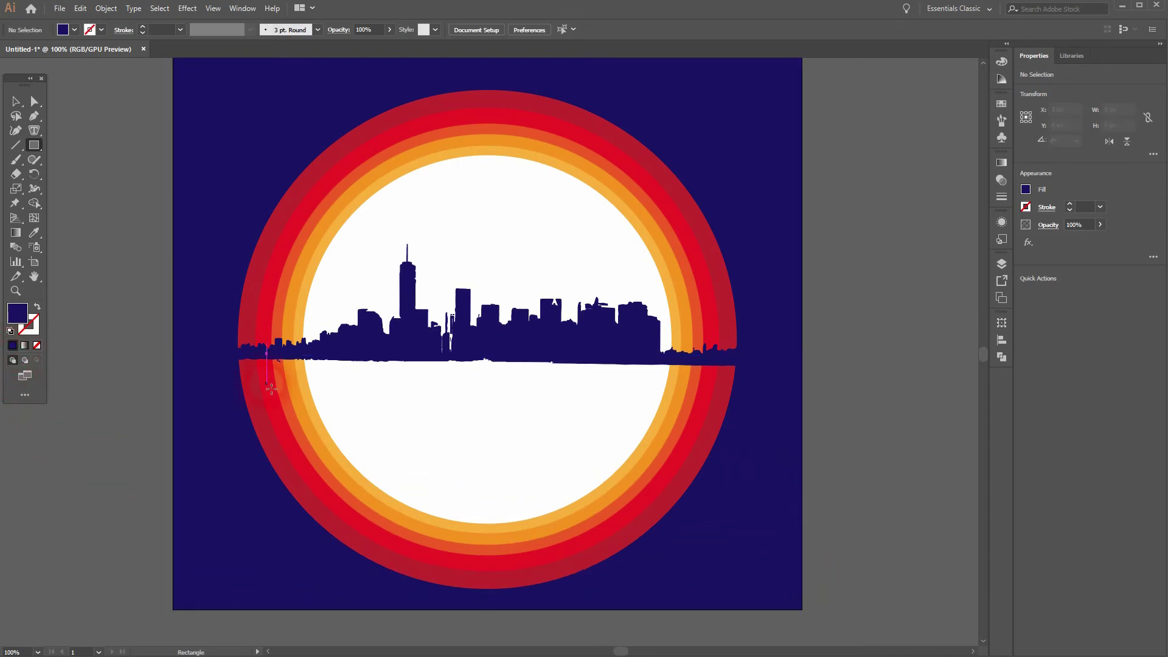
Step: Draw a navy rectangle from the skyline base to the artboard bottom, hiding the rings' lower half
mouse_move(182, 357)
mouse_down()
mouse_move(794, 535)
mouse_move(807, 612)
mouse_up()
click(16, 101)
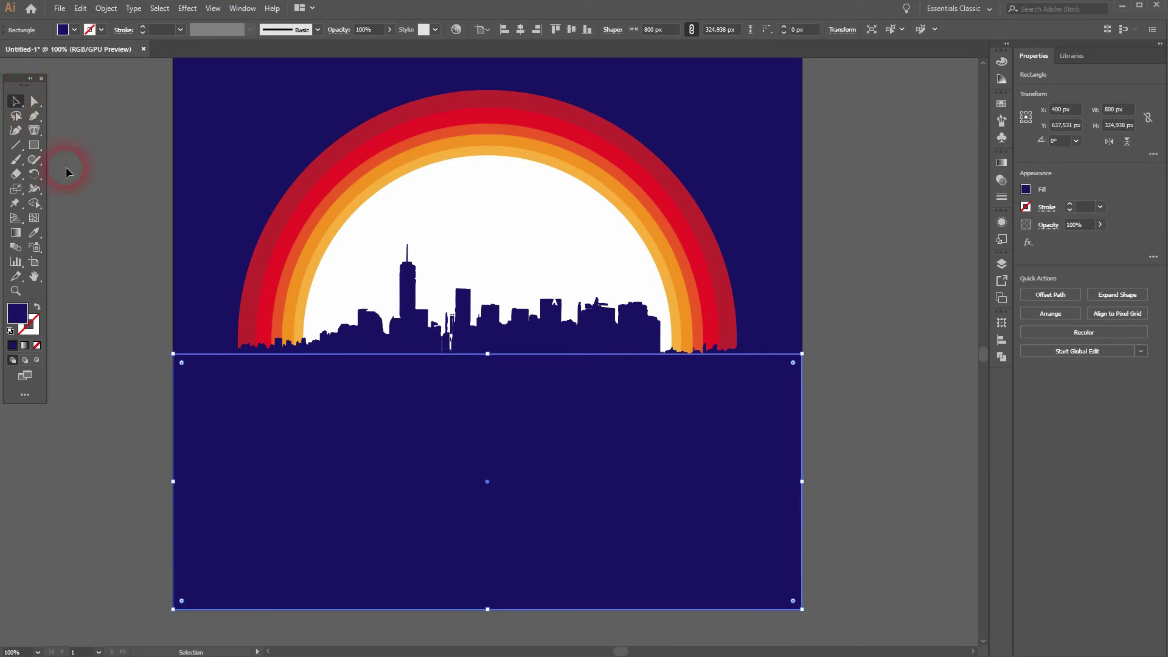
click(118, 255)
key(ctrl+minus)
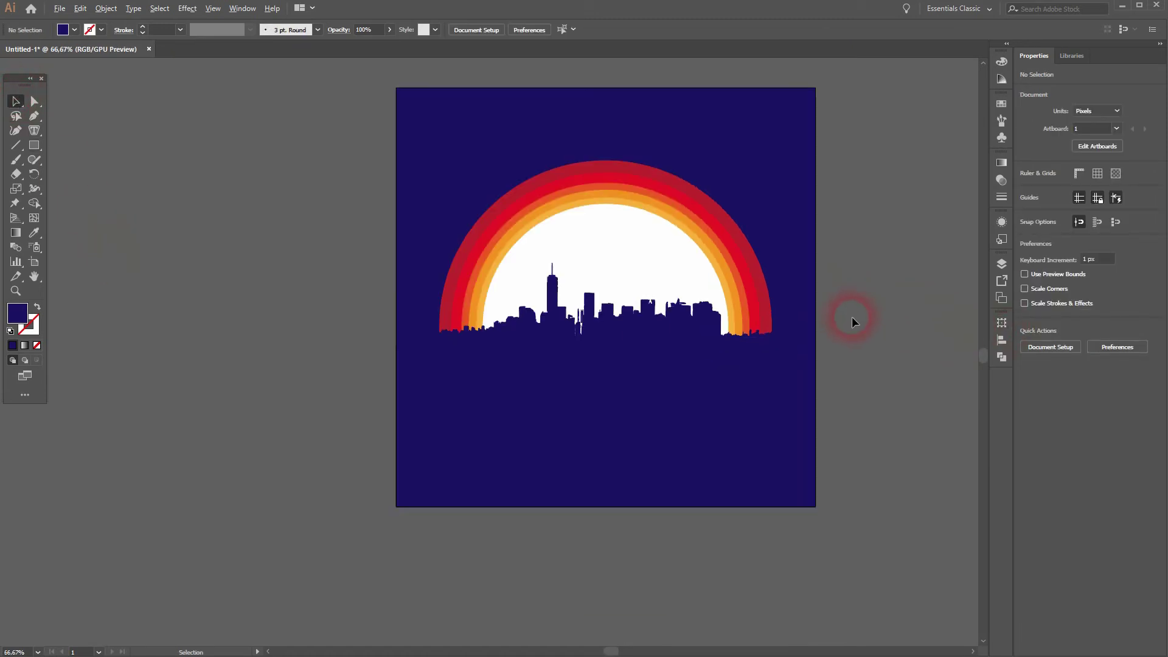
key(ctrl+plus)
drag(847, 296, 883, 349)
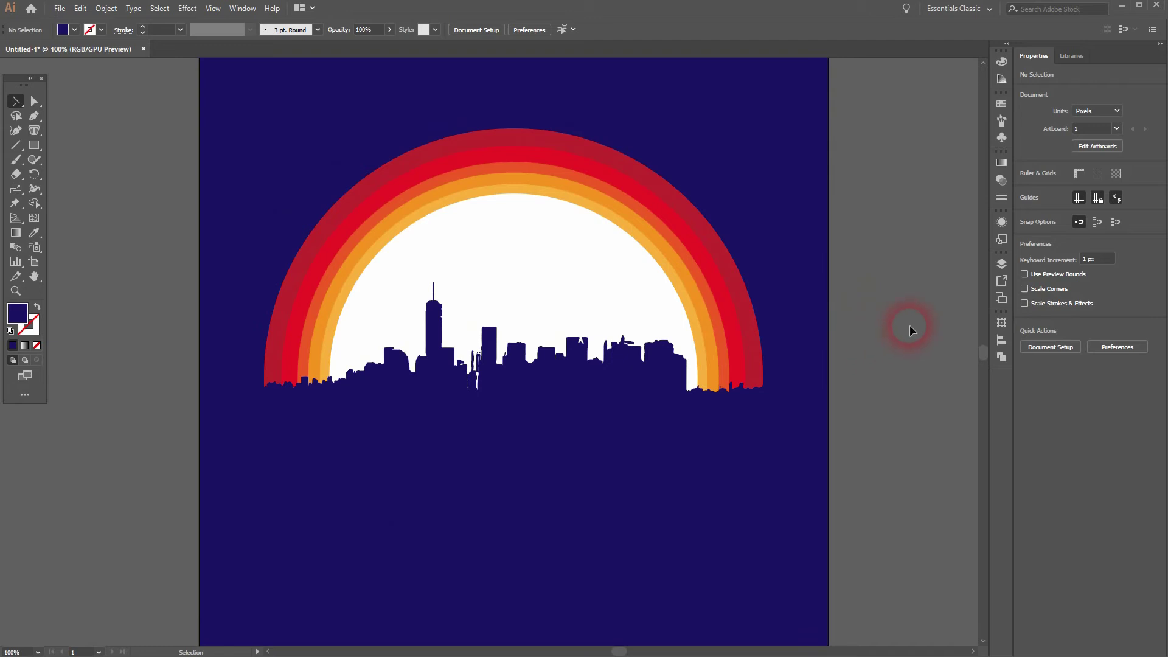
click(16, 145)
Step: Draw a long vertical navy line through the artwork with a 4 pt stroke
click(44, 307)
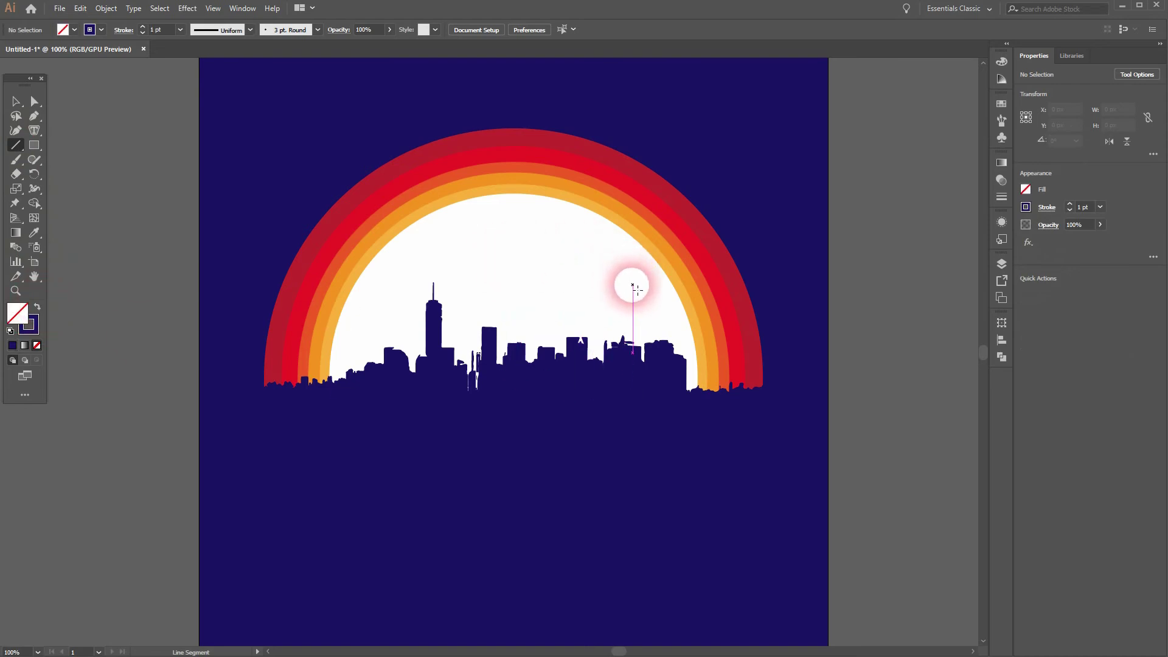
alt+scroll(636, 283, down, 2)
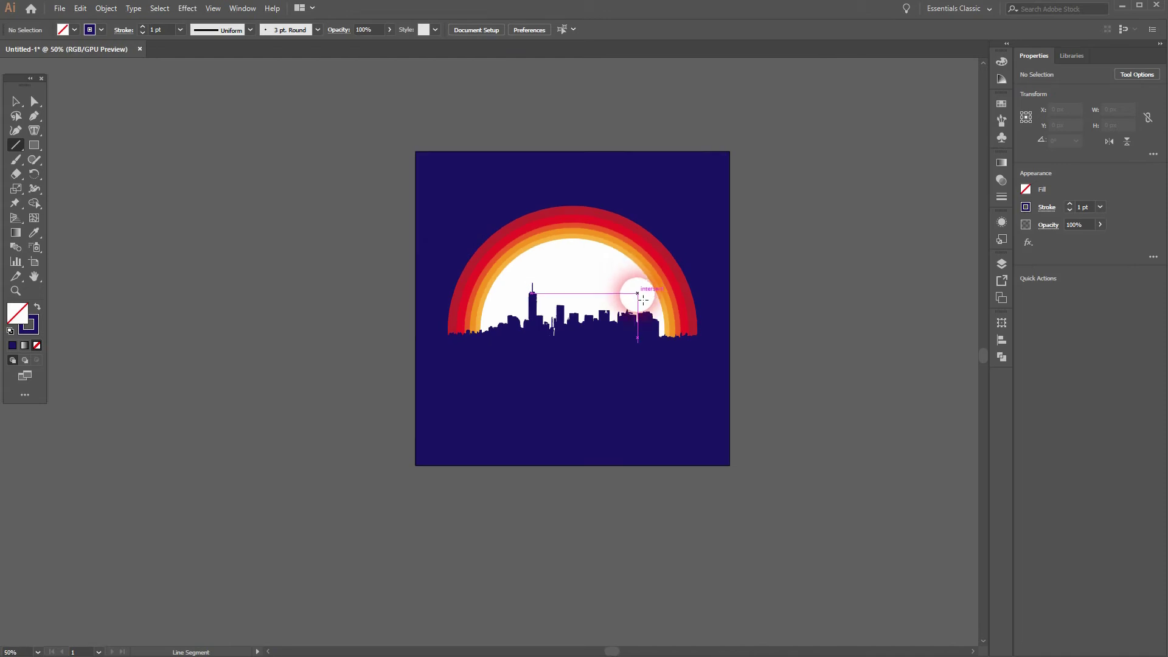
drag(638, 293, 646, 80)
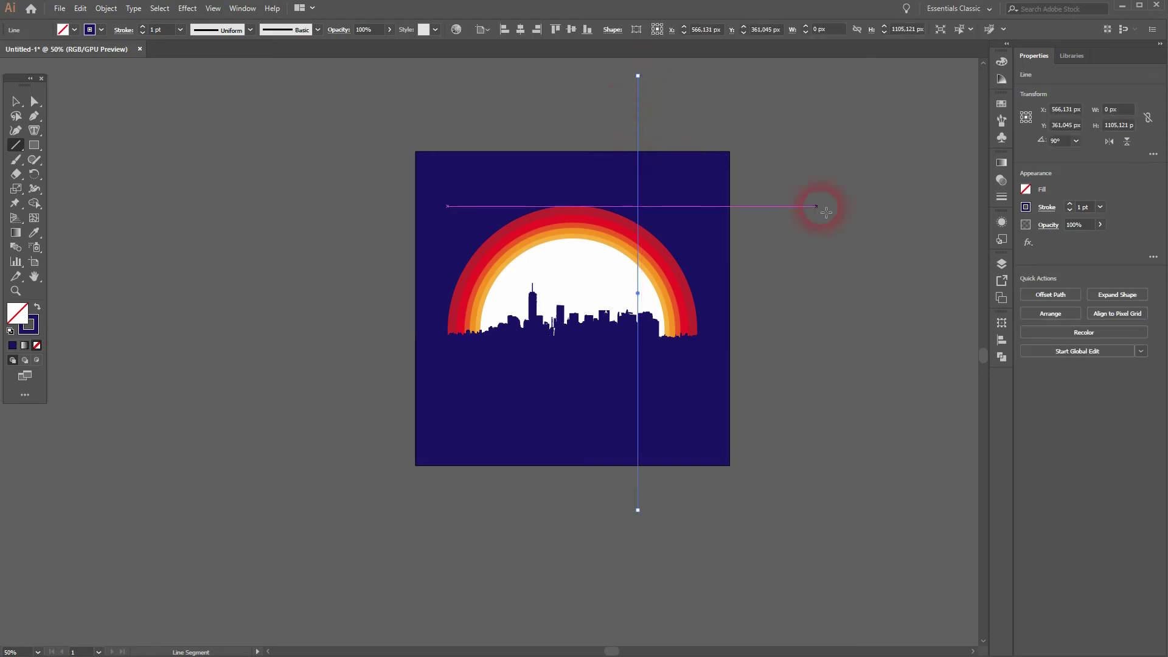
click(144, 27)
click(143, 27)
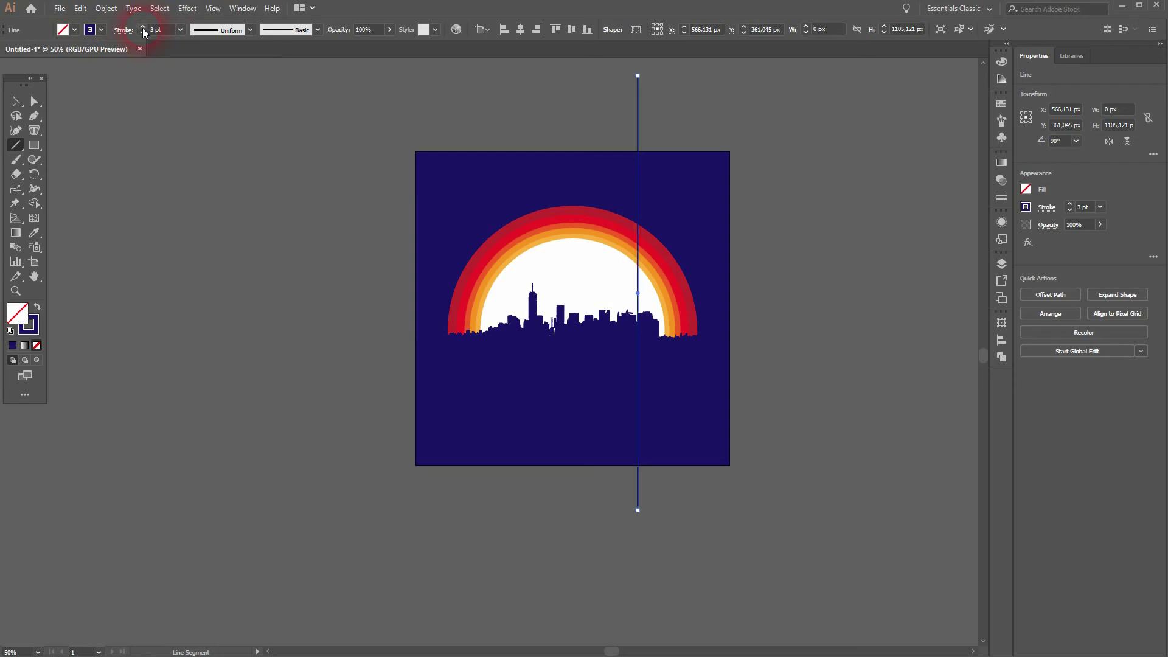
click(143, 28)
Step: Switch to the Selection Tool and select the vertical line
click(15, 101)
click(221, 223)
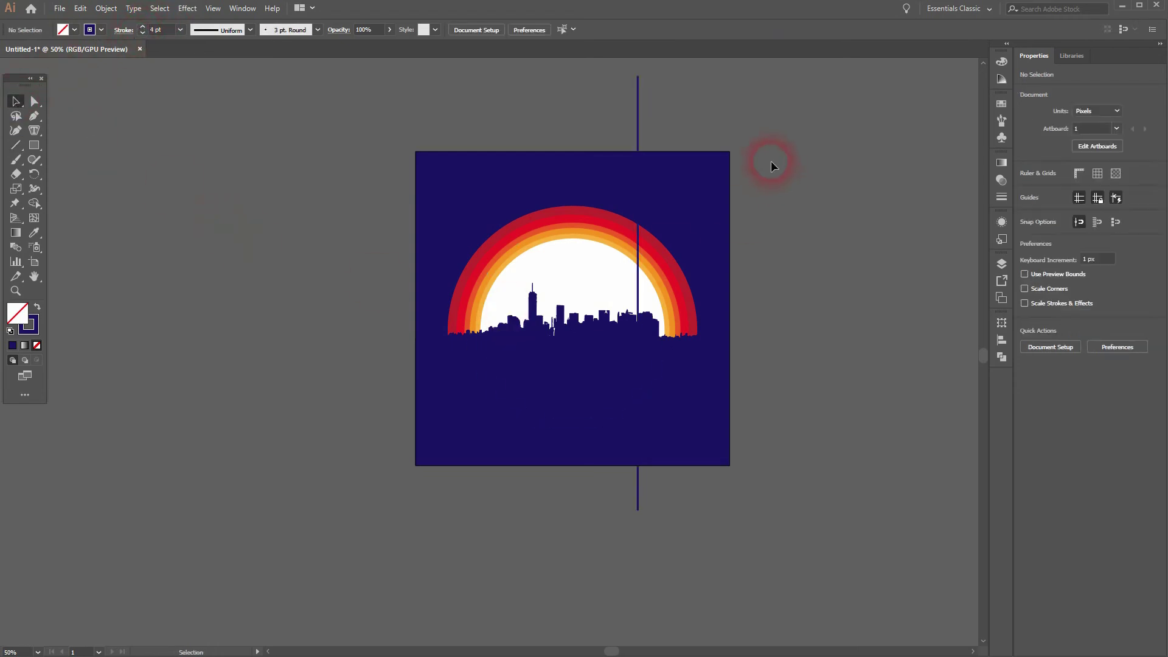
drag(771, 161, 784, 227)
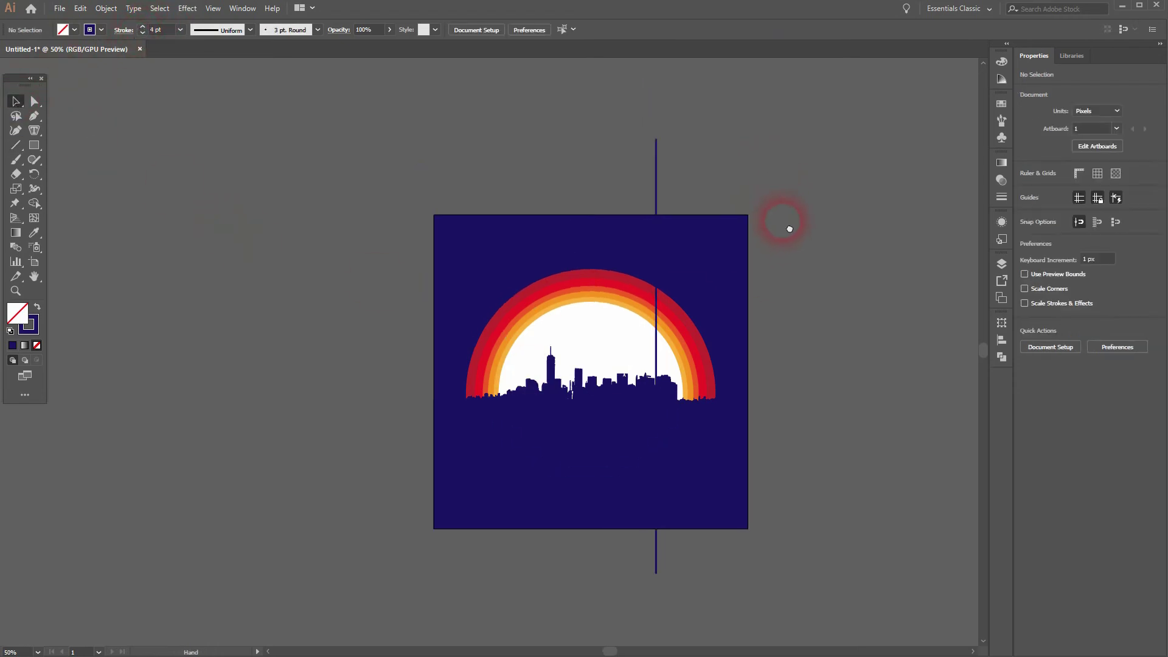
click(656, 174)
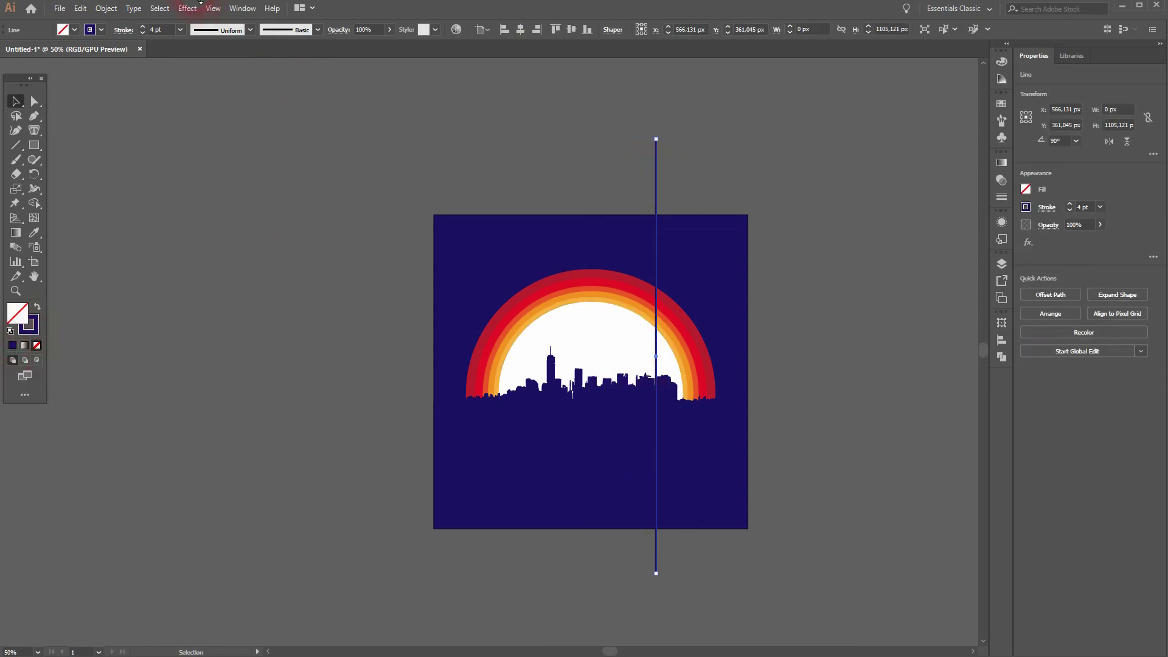
Step: Apply a Transform effect to the line: rotate 4° with enough copies to encircle the artwork
click(187, 8)
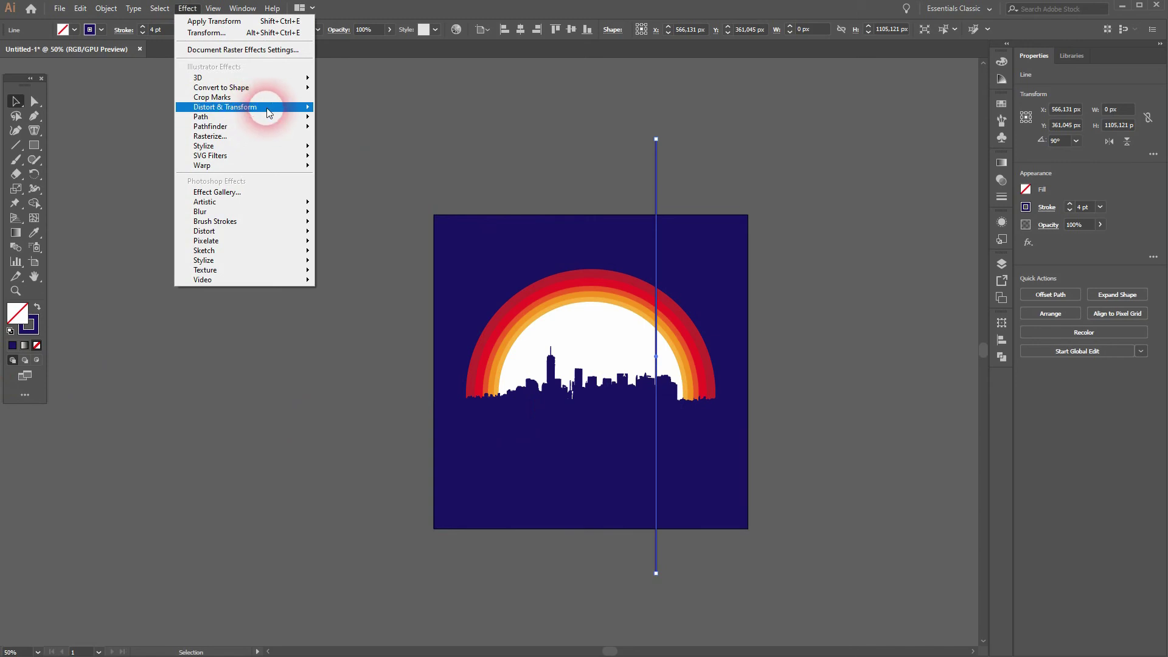
mouse_move(267, 112)
click(377, 149)
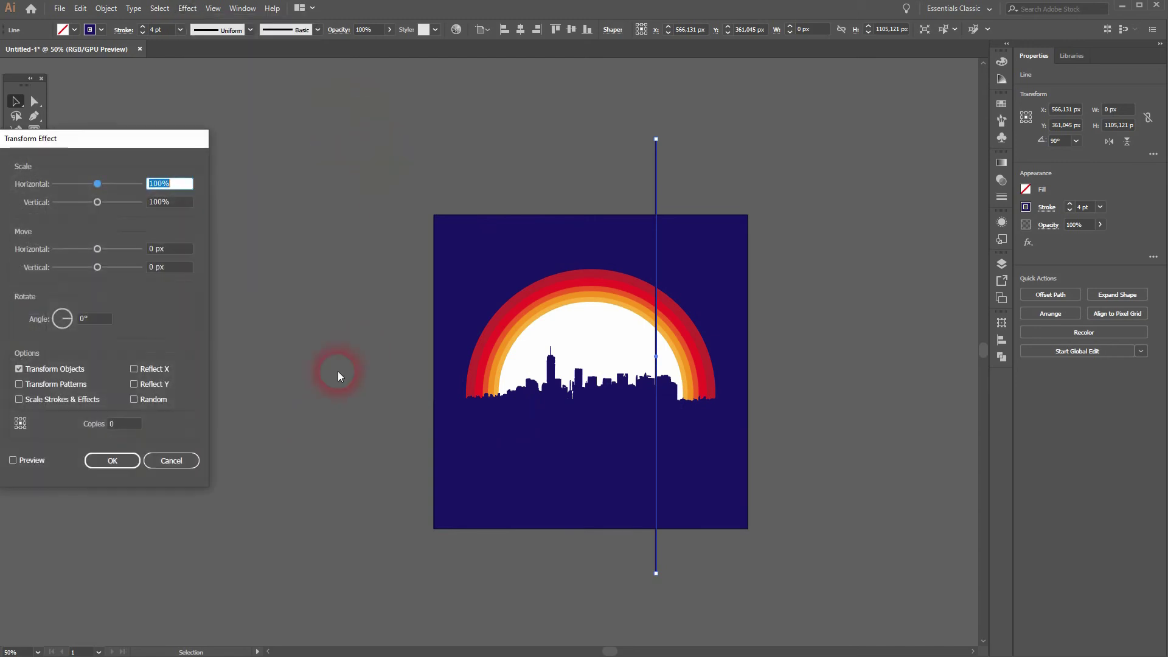
click(35, 461)
click(94, 323)
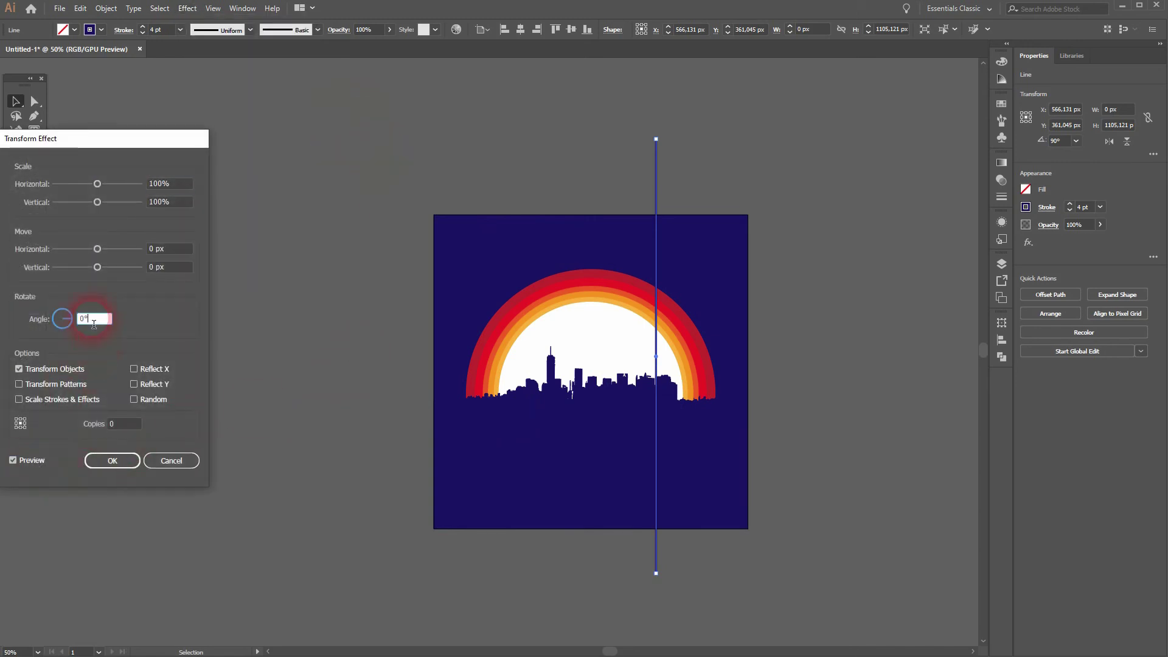
key(Up)
key(Up)
key(Up)
key(Up)
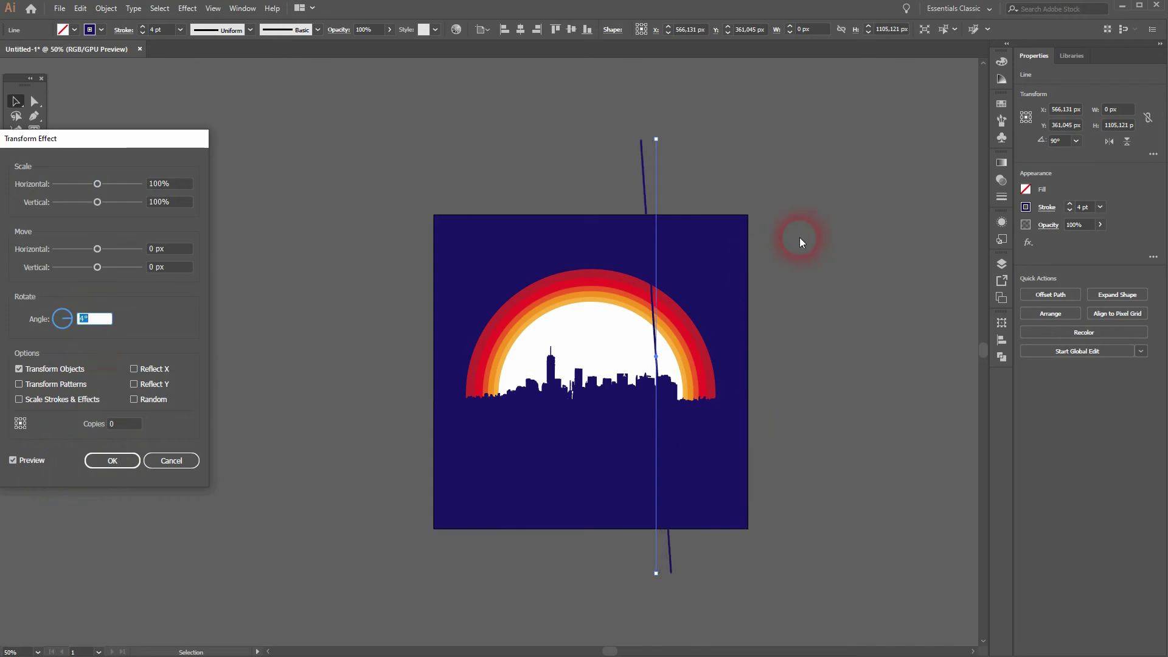
click(118, 424)
key(Up)
key(Up)
key(Up)
key(Up)
key(Up)
key(Up)
key(Up)
key(Up)
key(Up)
key(Up)
key(Up)
key(Up)
key(Up)
key(Up)
key(Up)
key(Up)
key(Up)
key(Up)
key(Up)
key(Up)
key(Up)
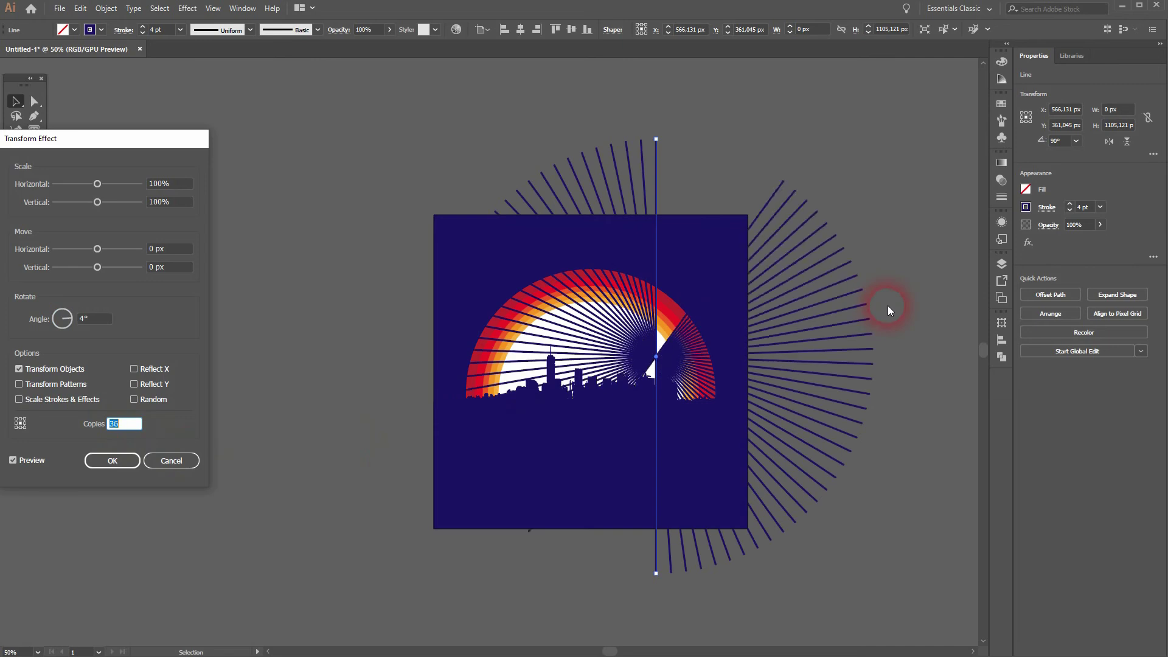
key(Up)
key(Up)
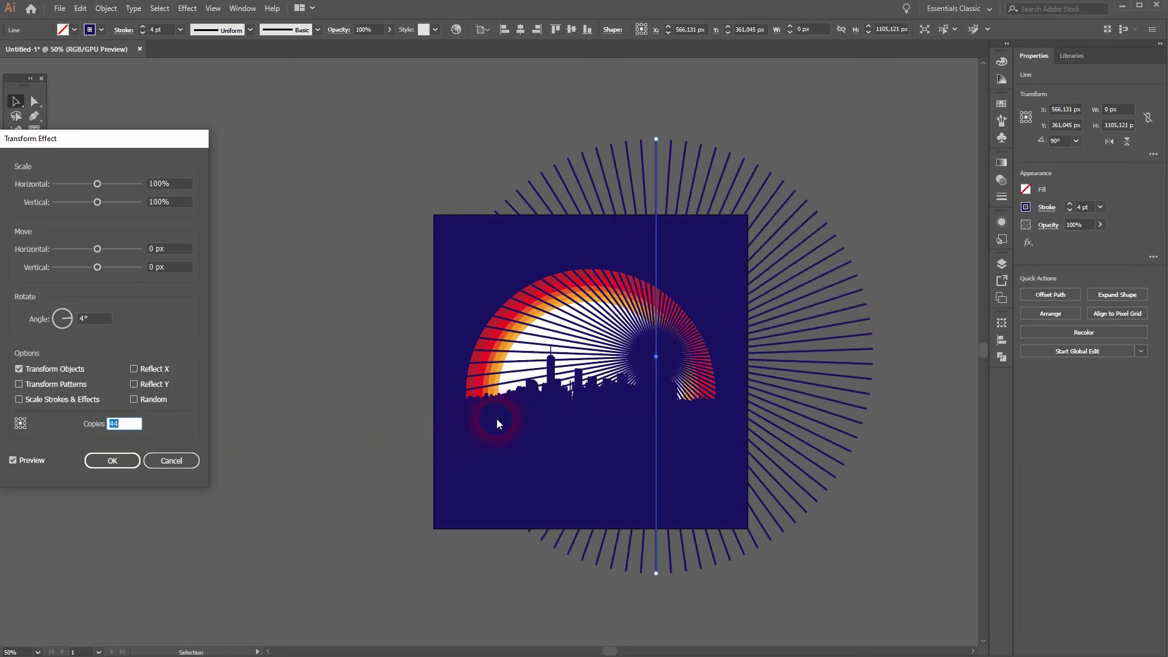
click(112, 461)
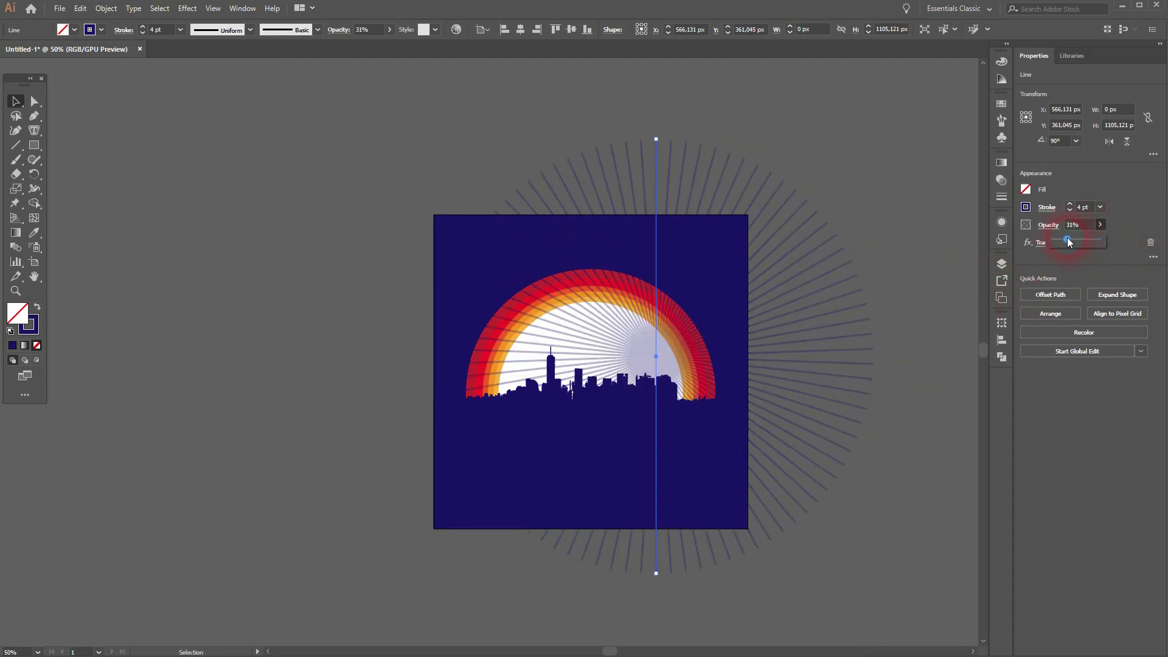
Step: Expand the ray line's appearance into separate paths, then deselect
click(867, 476)
click(116, 8)
click(182, 161)
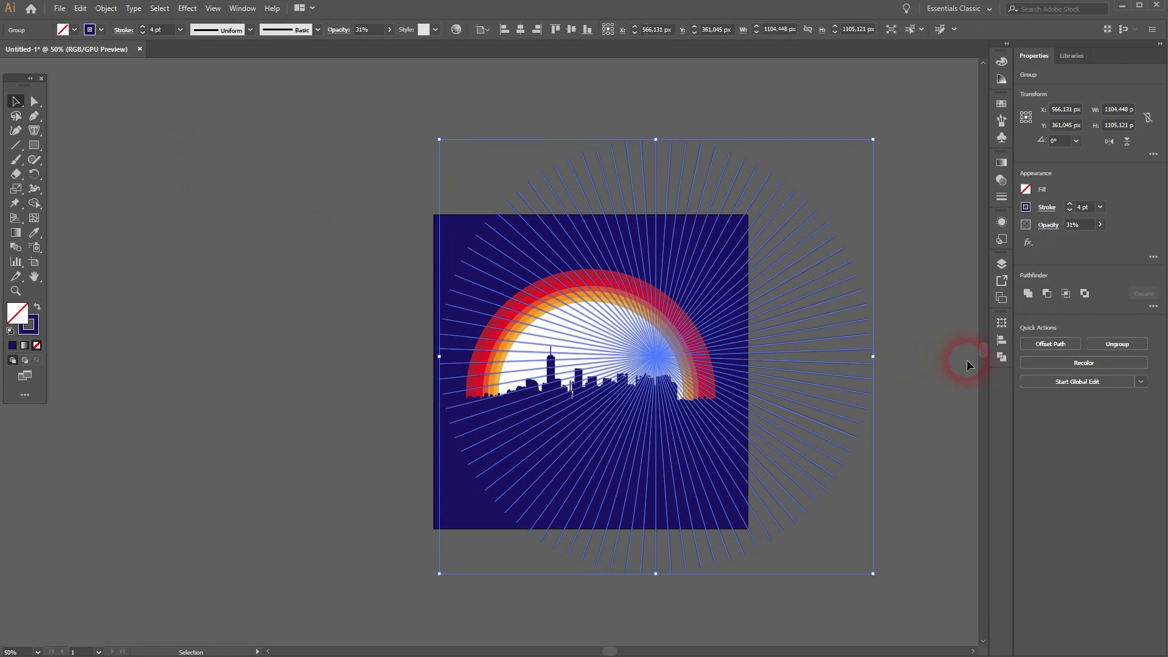
click(906, 371)
click(857, 364)
click(416, 548)
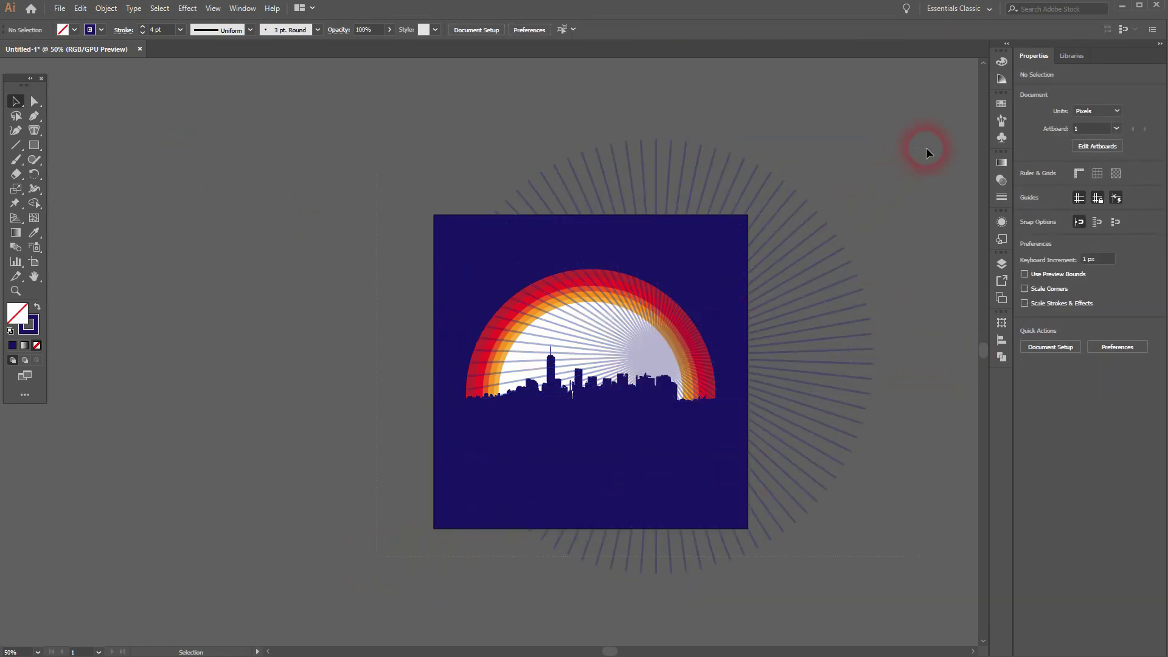
Step: Select all and, with the Shape Builder Tool, erase ray pieces below the square
key(ctrl+a)
drag(49, 206, 77, 196)
click(85, 203)
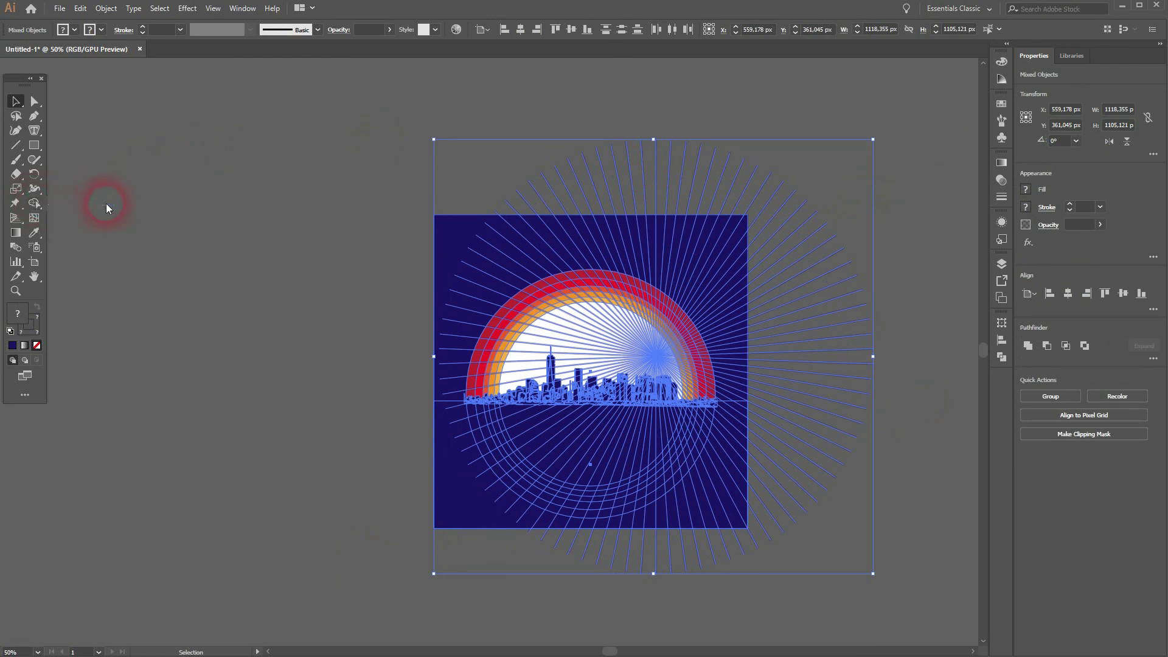
mouse_move(689, 530)
mouse_down()
mouse_move(799, 516)
mouse_move(792, 531)
mouse_move(805, 530)
mouse_up()
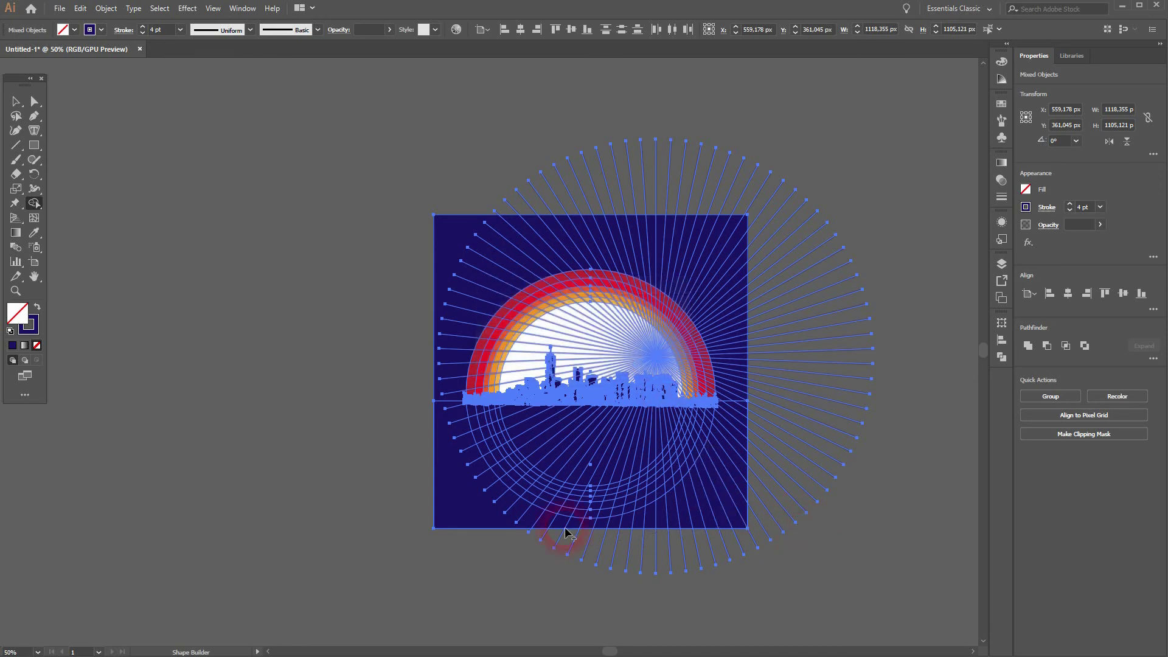
drag(794, 546, 794, 547)
drag(524, 534, 521, 534)
scroll(541, 506, up, 4)
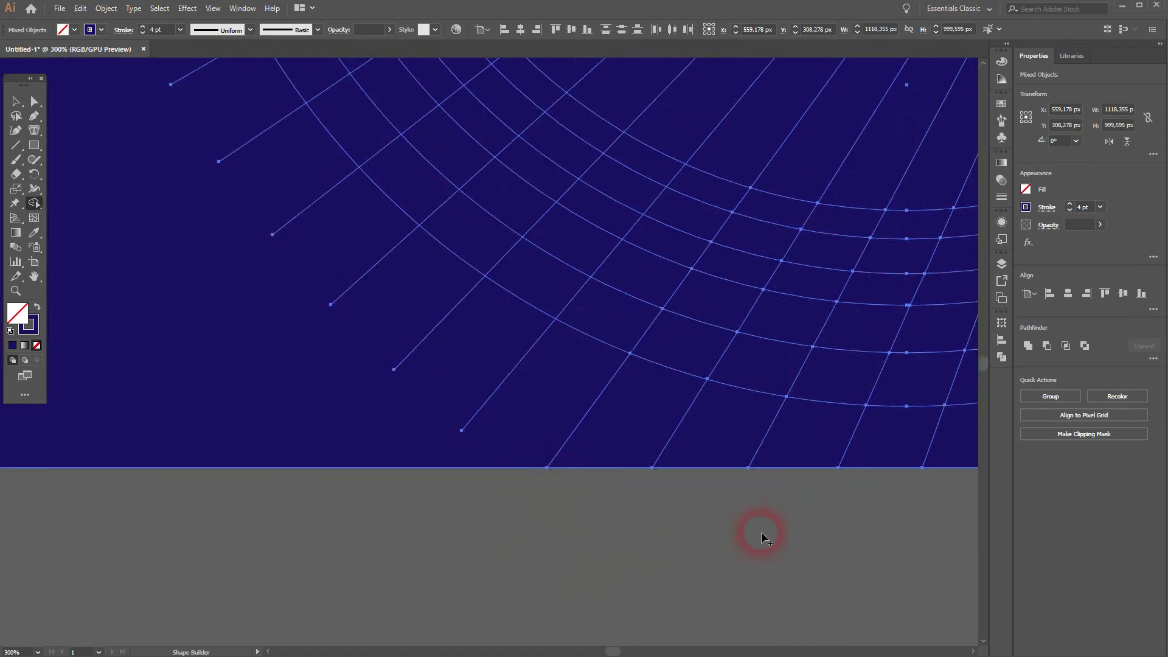
scroll(761, 531, down, 4)
Step: Erase the ray ends past the right edge, then return to the Selection Tool
drag(657, 518, 849, 163)
scroll(790, 370, up, 3)
mouse_move(790, 370)
mouse_down()
mouse_move(619, 165)
mouse_move(419, 218)
mouse_move(533, 263)
mouse_move(384, 262)
mouse_move(389, 277)
mouse_move(439, 284)
mouse_move(351, 311)
mouse_up()
scroll(534, 261, up, 3)
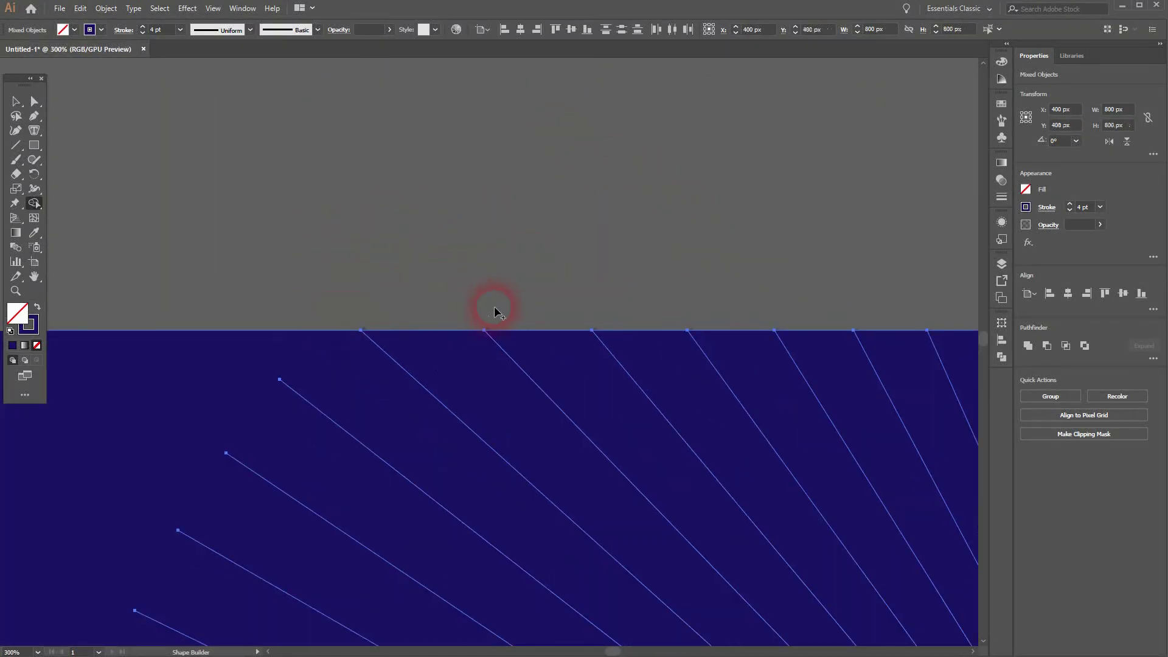
scroll(495, 307, down, 5)
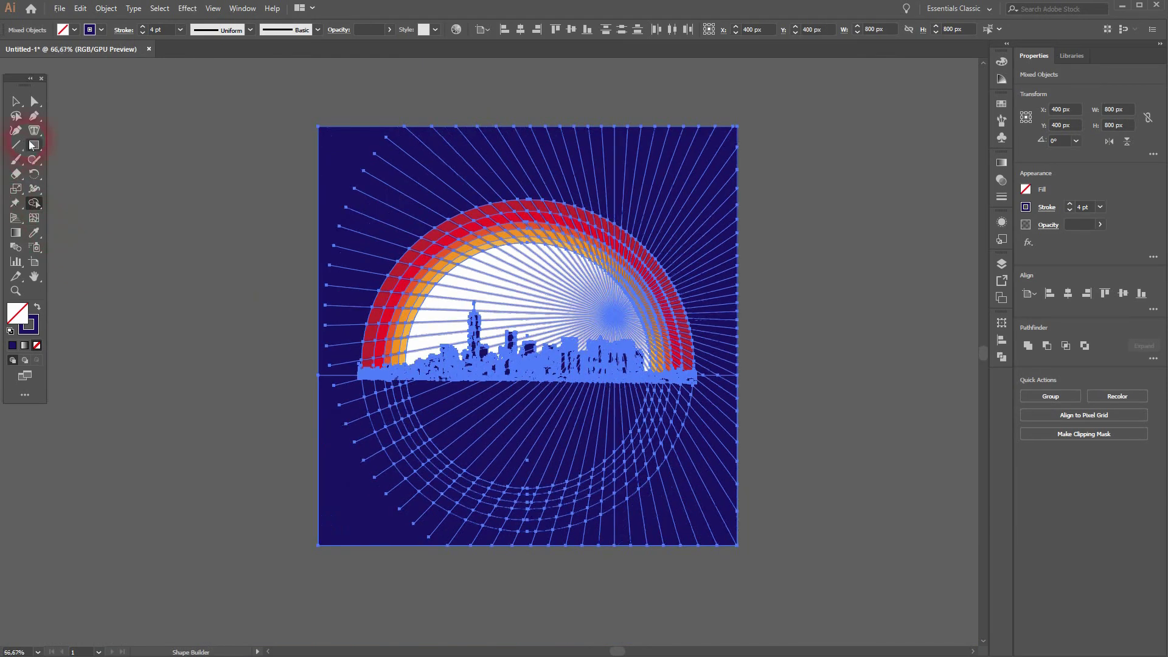
click(16, 101)
Step: Move the ray burst group left and slightly up to centre it on the sun
click(152, 267)
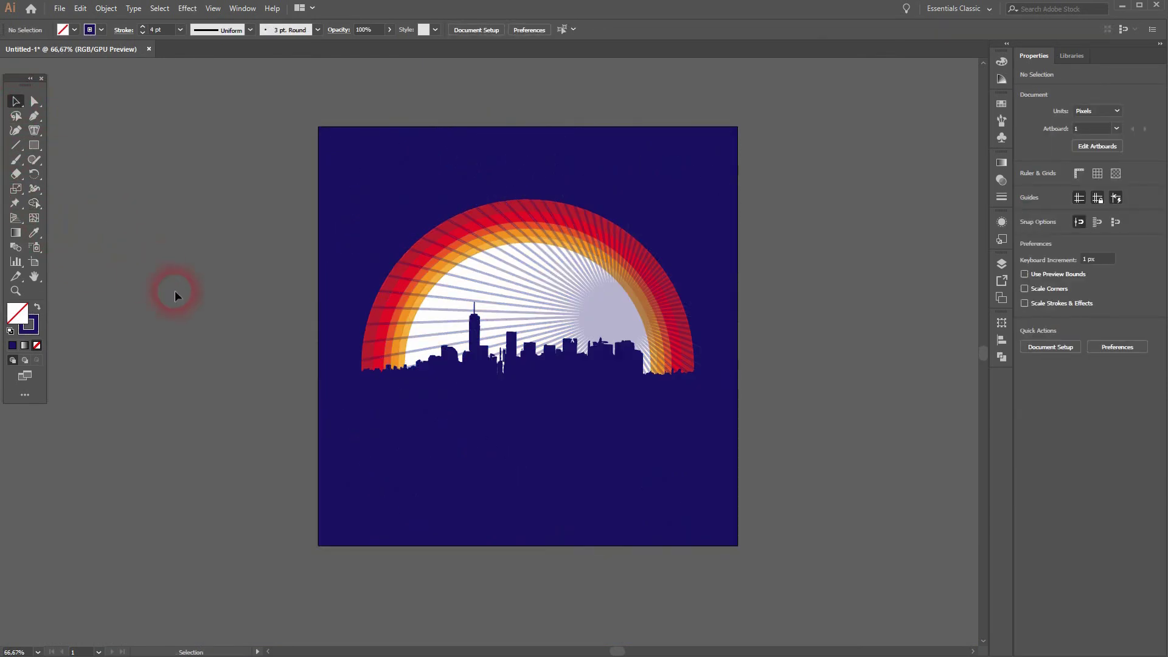
click(618, 317)
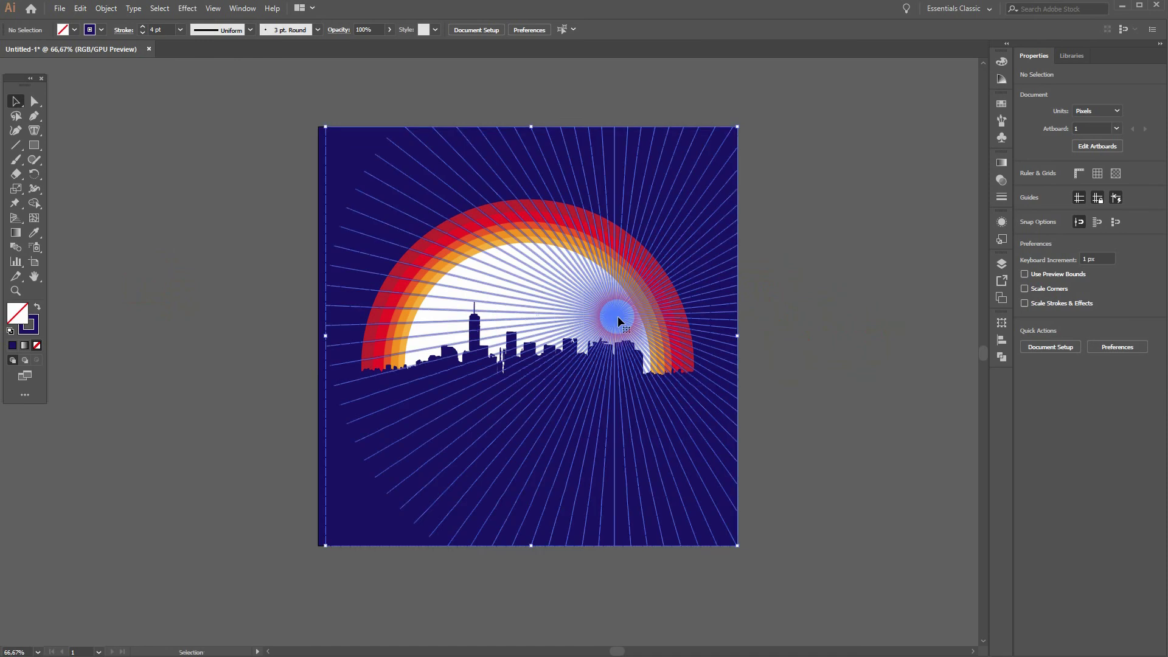
drag(618, 316, 603, 314)
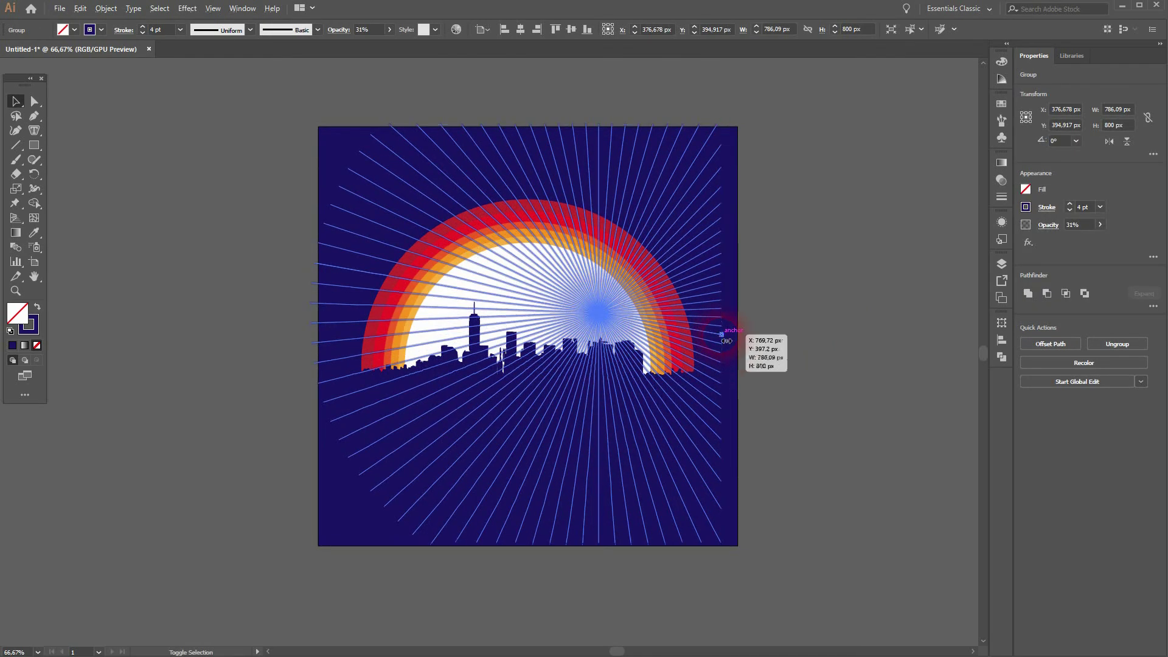
click(798, 360)
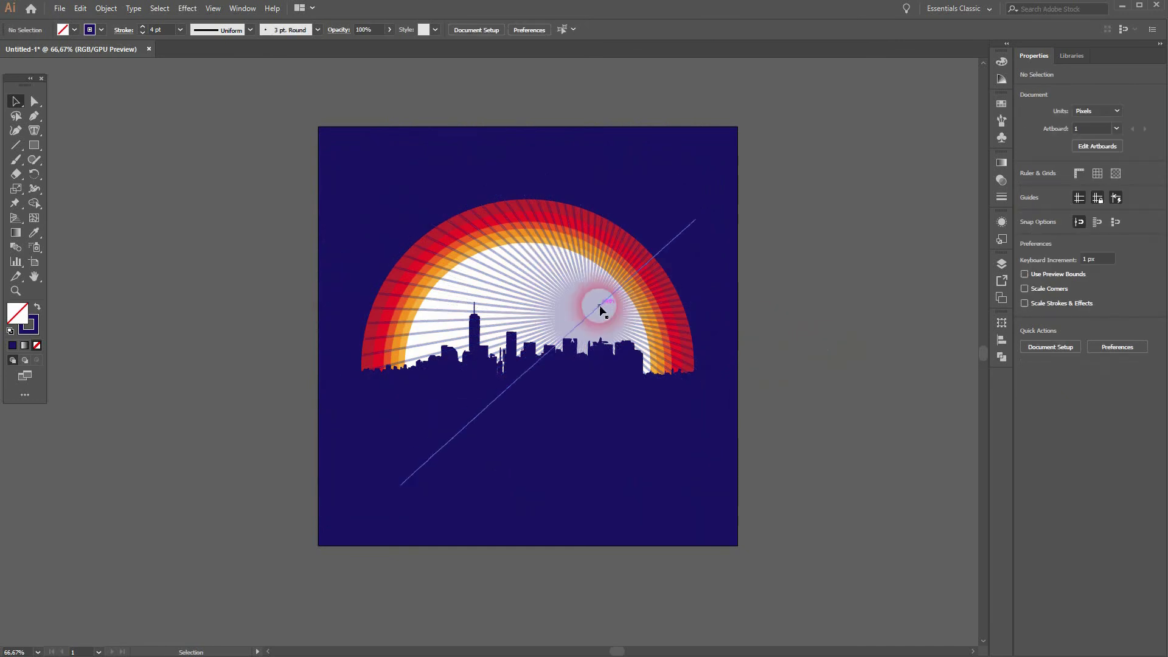
click(599, 310)
click(800, 349)
click(593, 307)
Step: Resize the ray group with its bounding-box handles to fit around the sun
drag(353, 320, 361, 326)
mouse_move(708, 319)
mouse_down()
mouse_move(718, 321)
mouse_move(696, 321)
mouse_up()
drag(530, 136, 533, 157)
drag(528, 502, 529, 467)
click(808, 443)
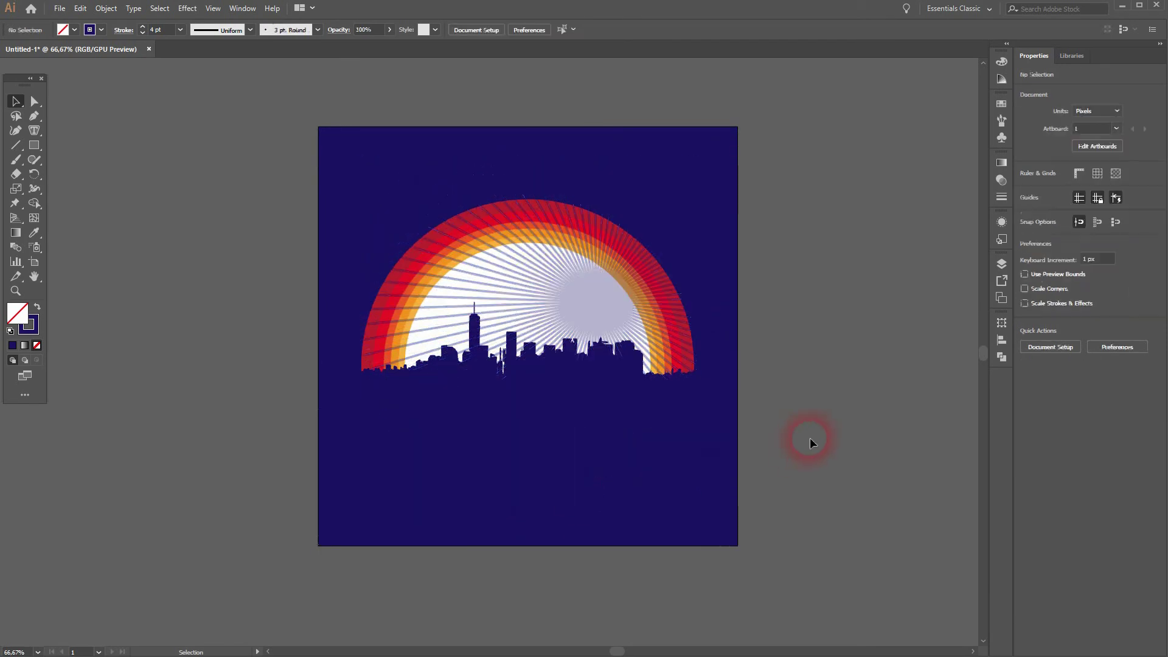
click(595, 305)
drag(359, 318, 350, 323)
Step: Lower the rays' opacity to 17% and deselect
click(840, 456)
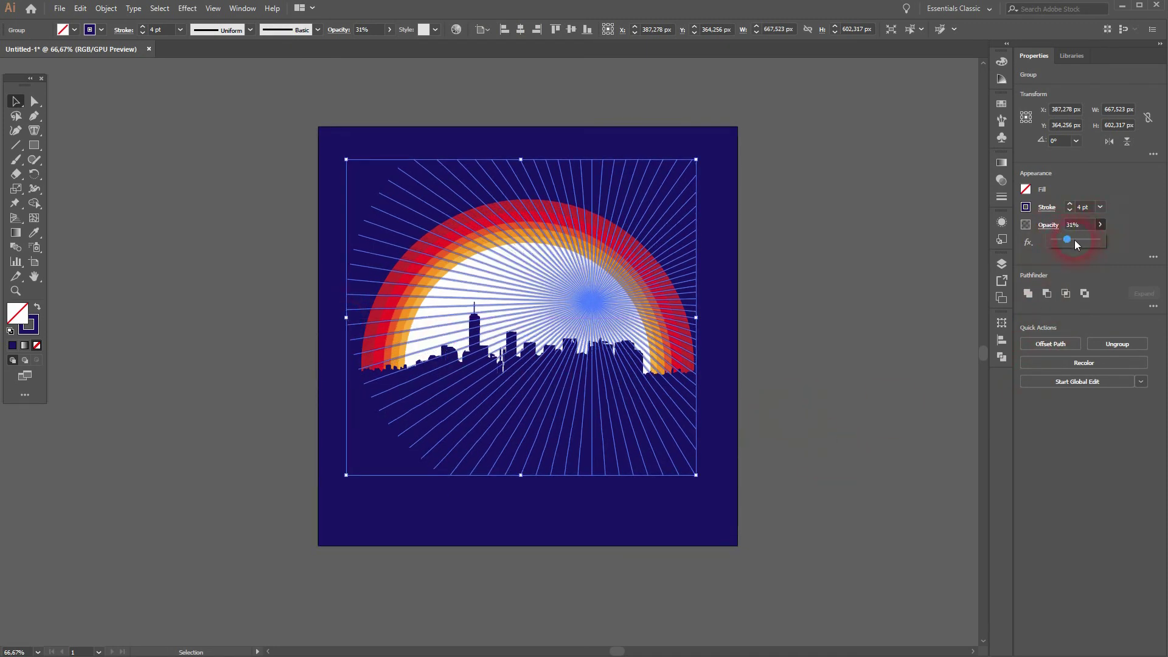
drag(1055, 238, 1060, 237)
click(839, 367)
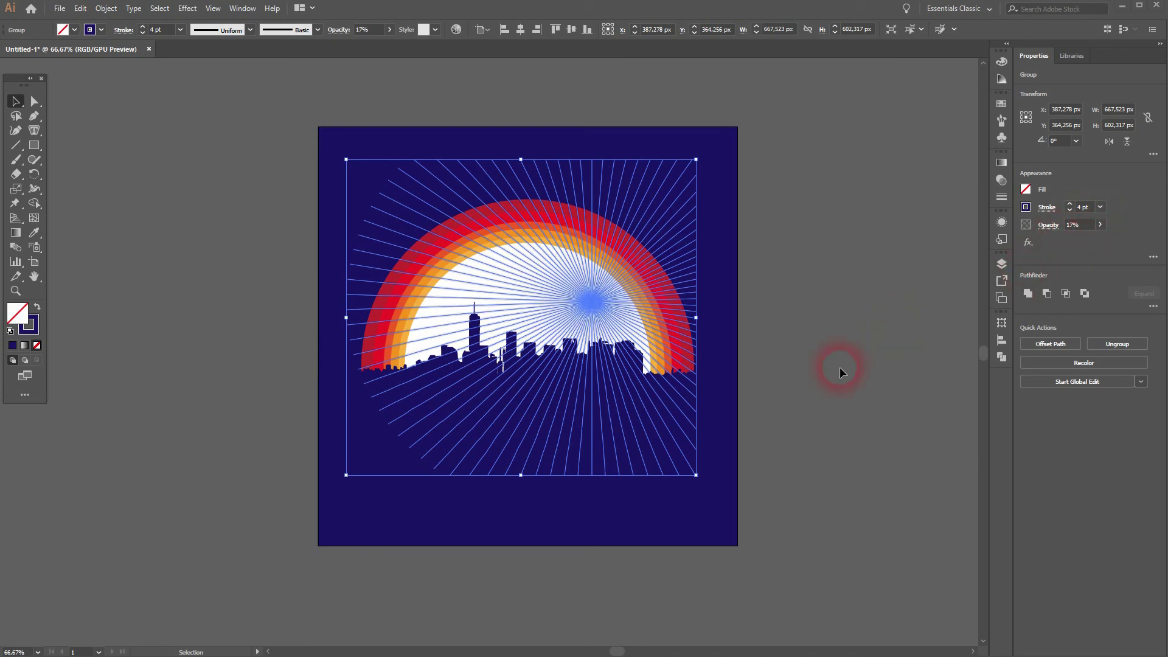
click(802, 387)
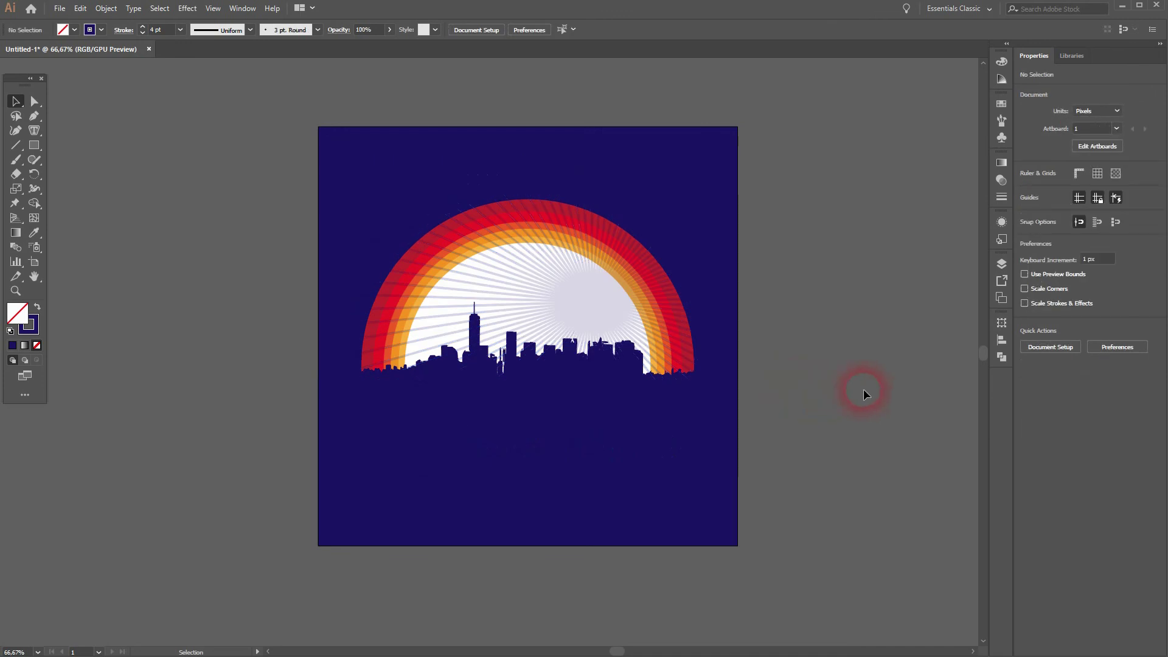